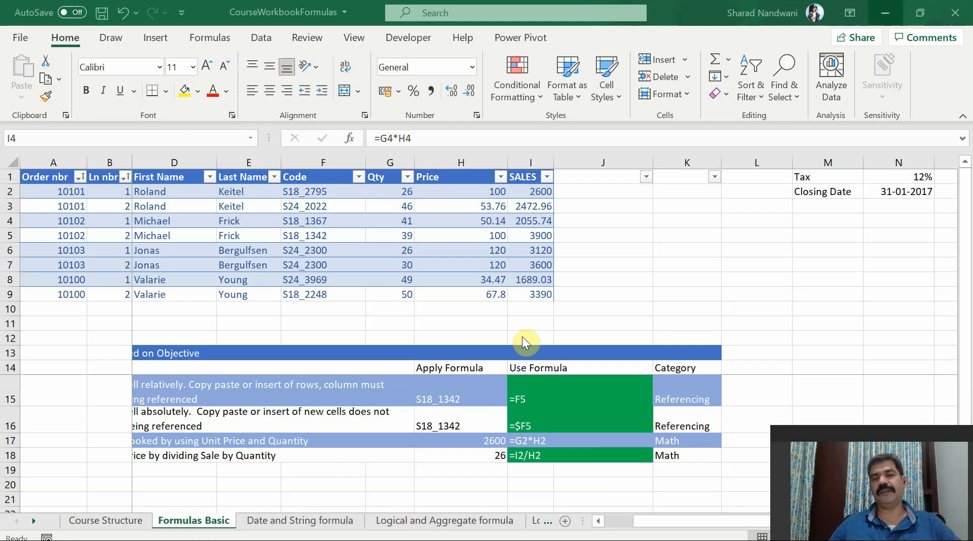
Step: Review the tax rate in cell N1 and the SALES column header in I1
left_click(585, 176)
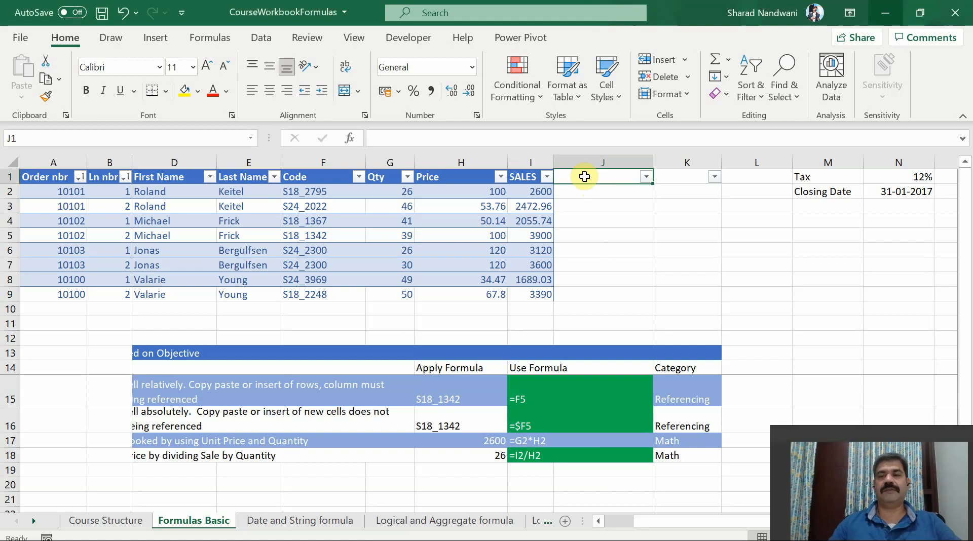
key("Right")
key("Right")
key("Right")
key("Right")
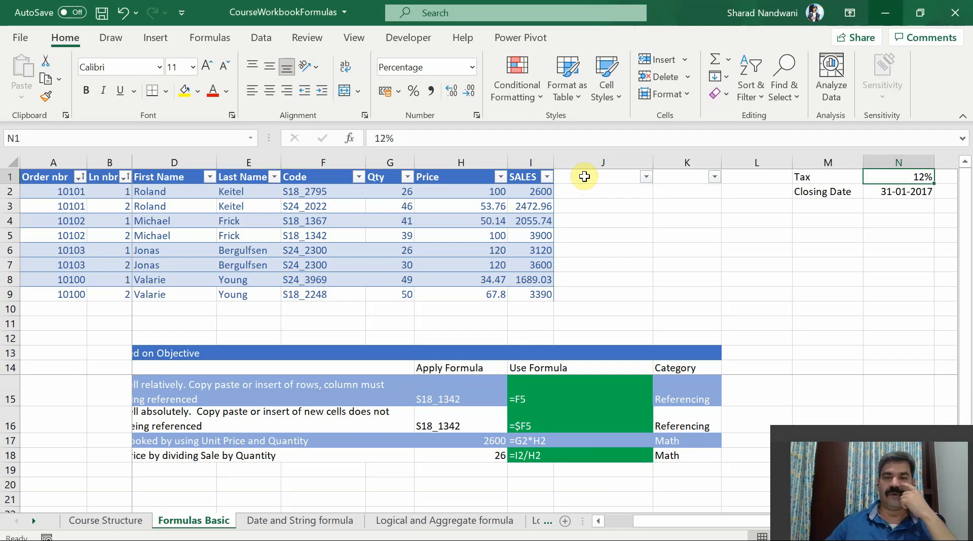
key("Left")
key("Left")
key("Left")
key("Left")
key("Left")
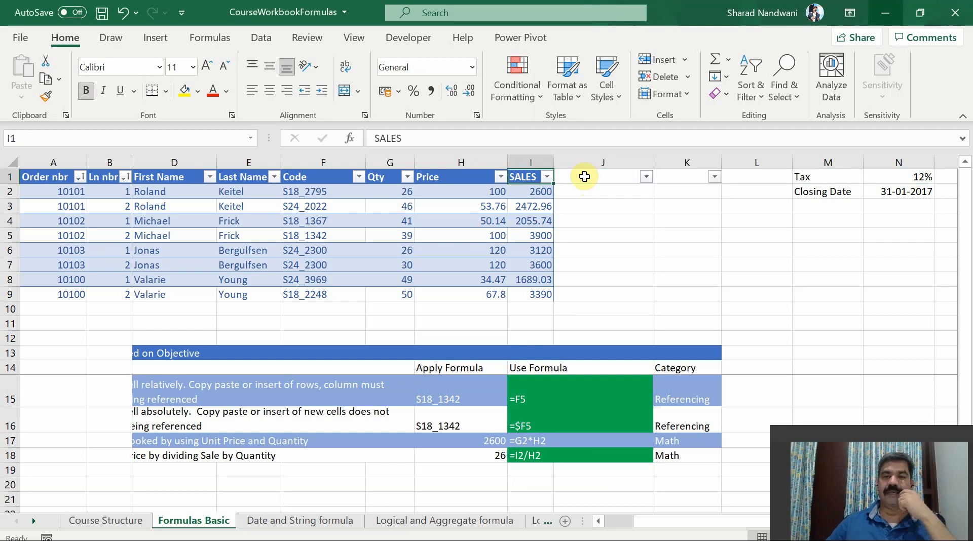
Step: Add the column header "Tax" in cell J1, beside the SALES header
key("Down")
key("Up")
key("Right")
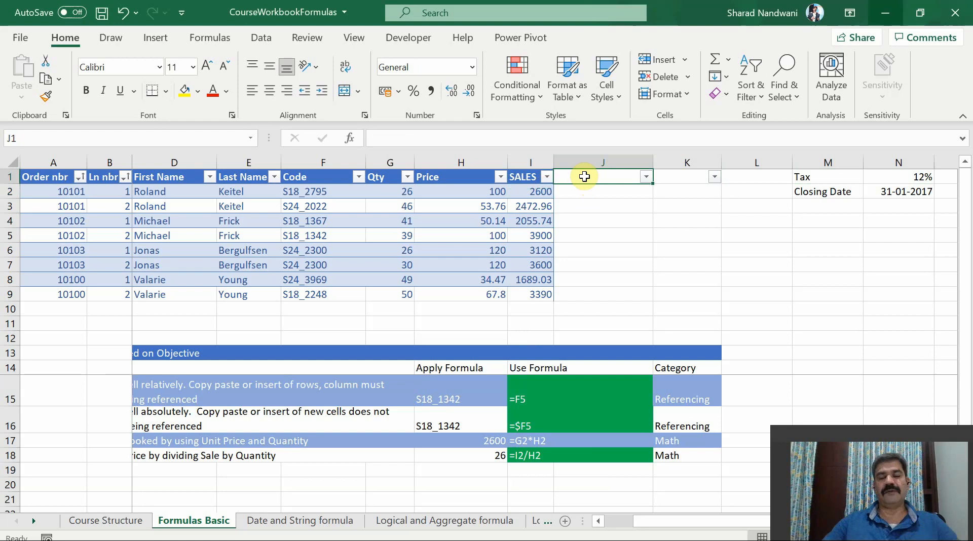
type("Tax")
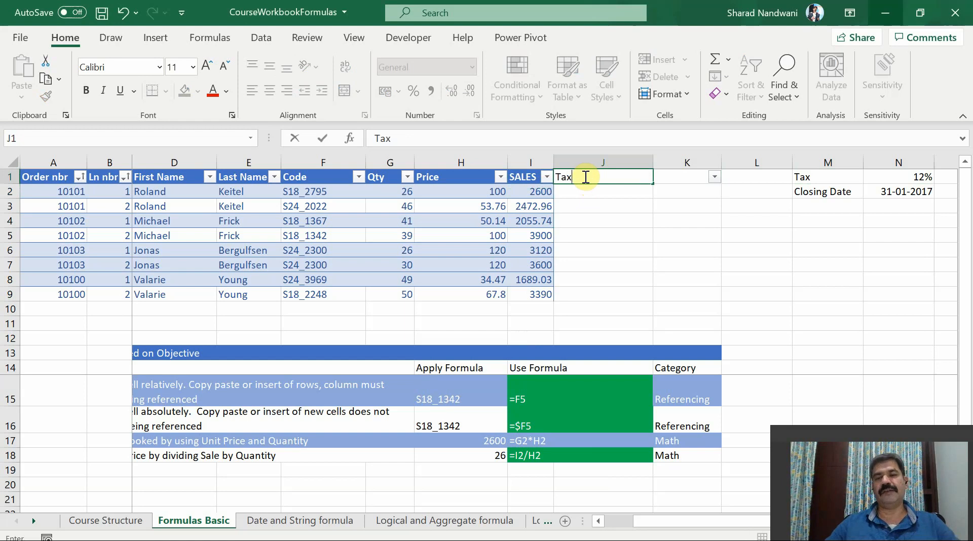
key("Return")
key("Left")
key("Left")
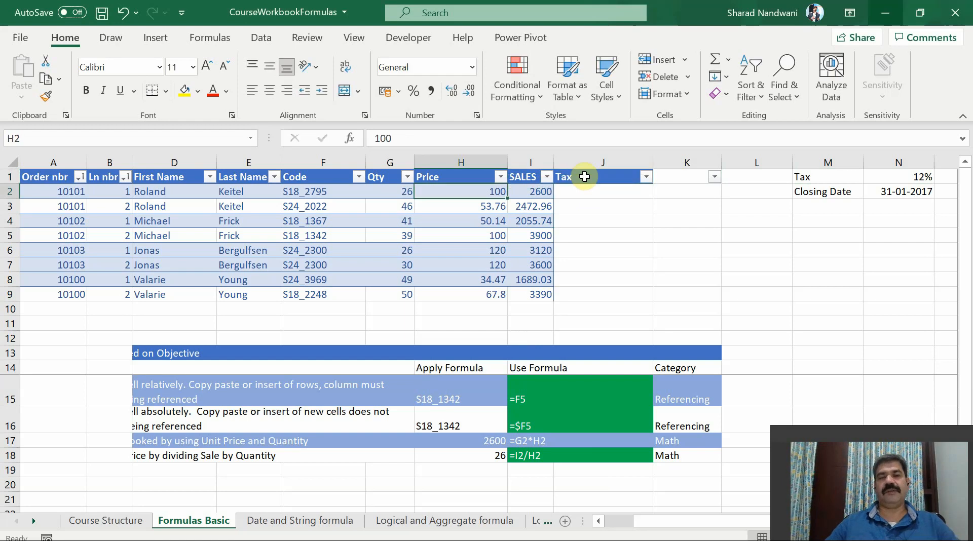
key("Right")
key("Right")
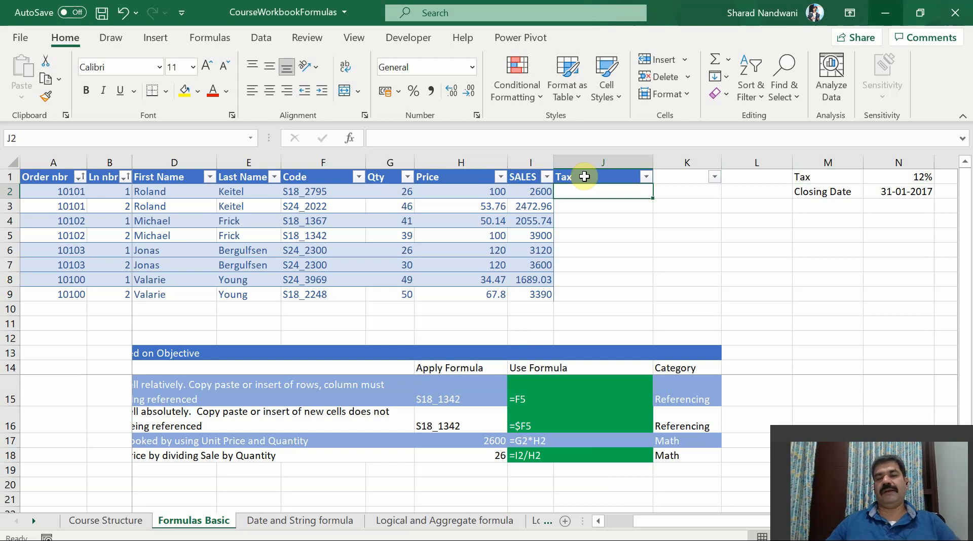
key("Up")
key("Right")
key("Down")
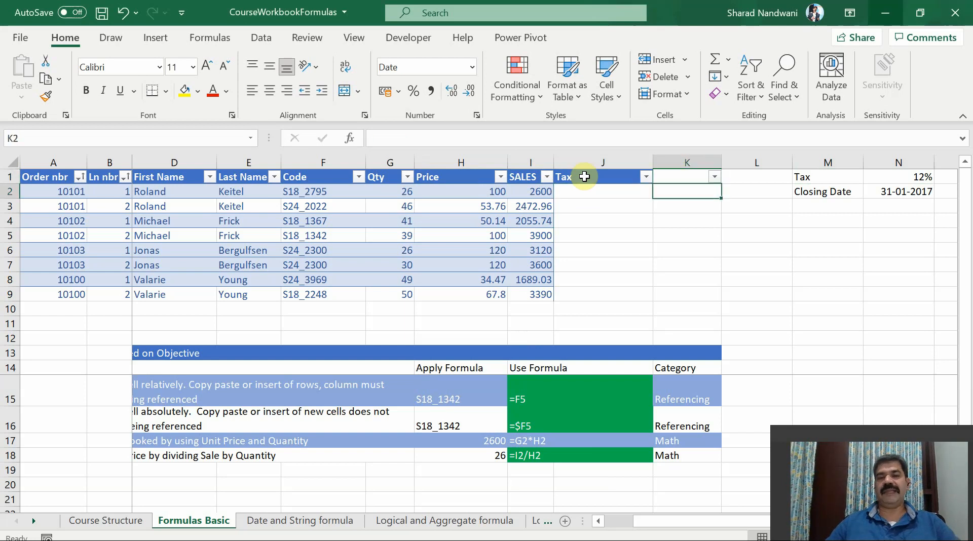
key("Left")
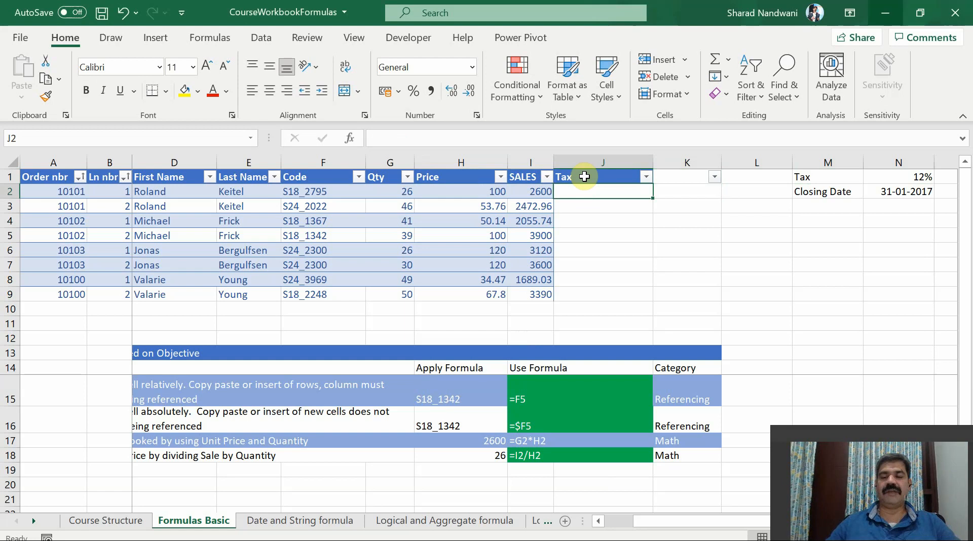
Step: Enter the formula =$N$1*I2 in J2 to calculate tax from the fixed rate and the row's sales
type("=")
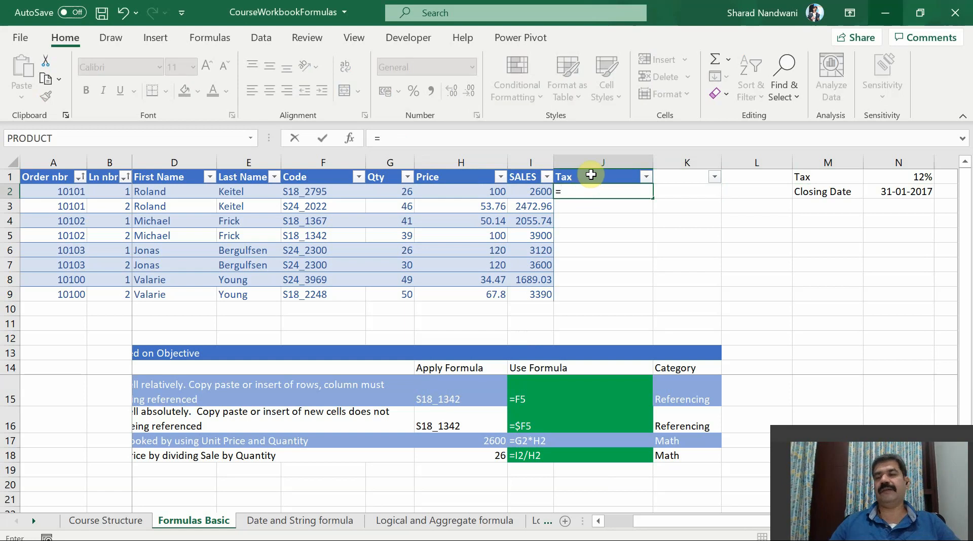
left_click(921, 178)
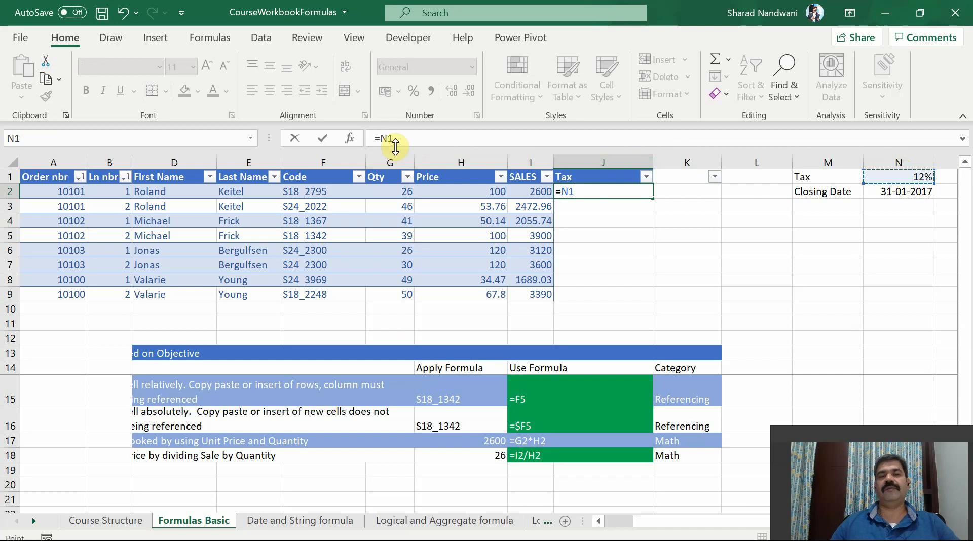
left_click(379, 138)
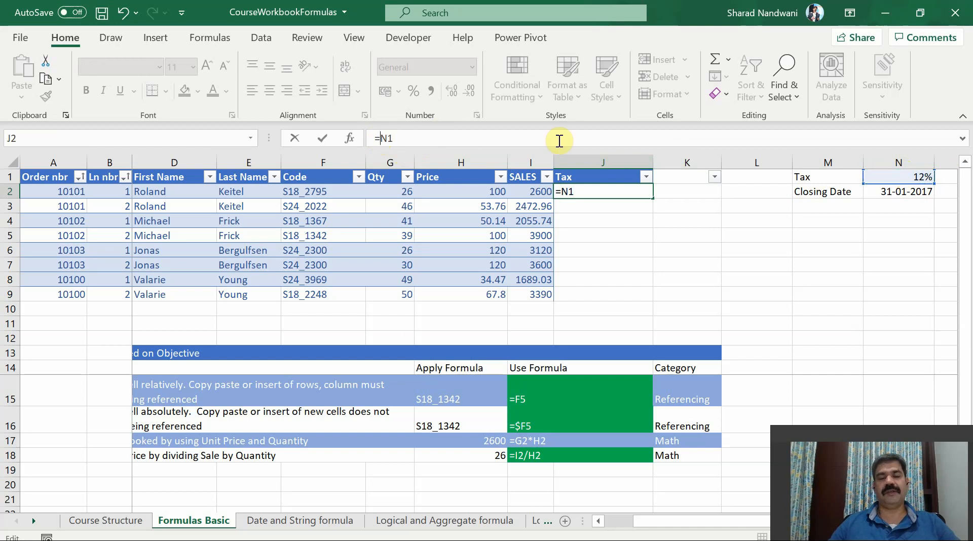
type("$")
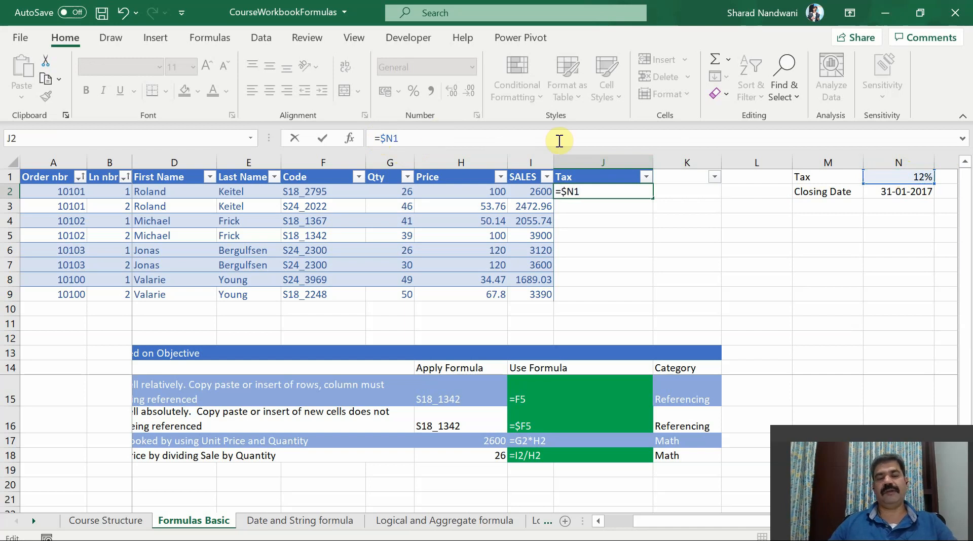
key("Right")
type("$1")
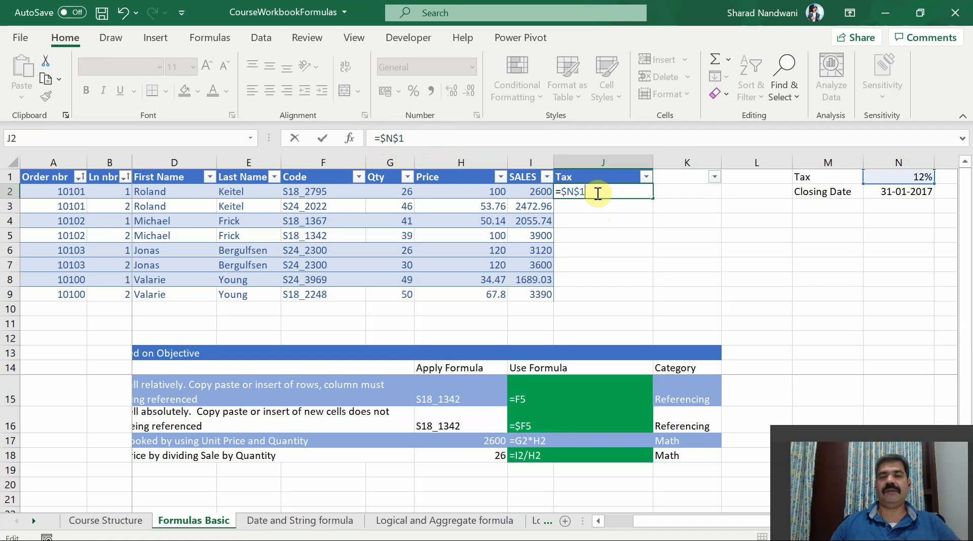
type("*")
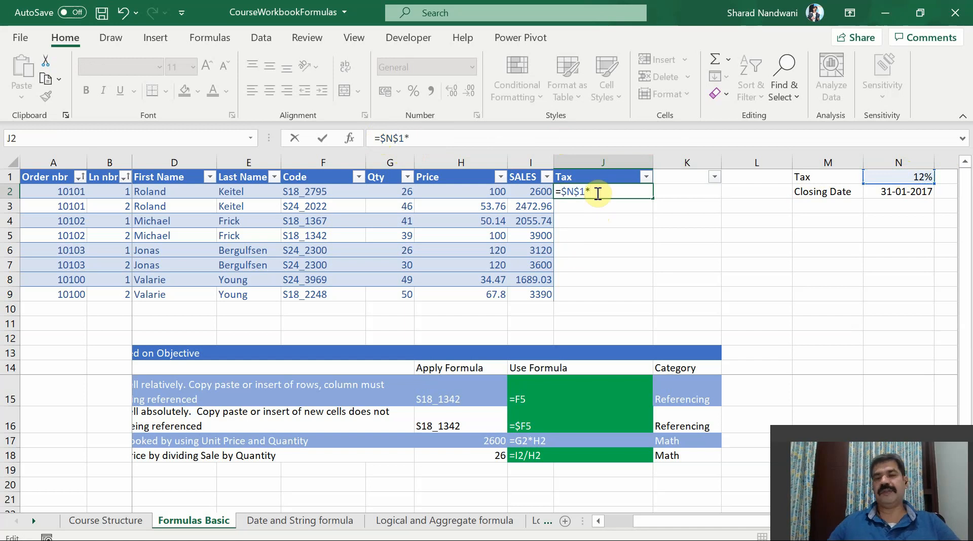
left_click(519, 190)
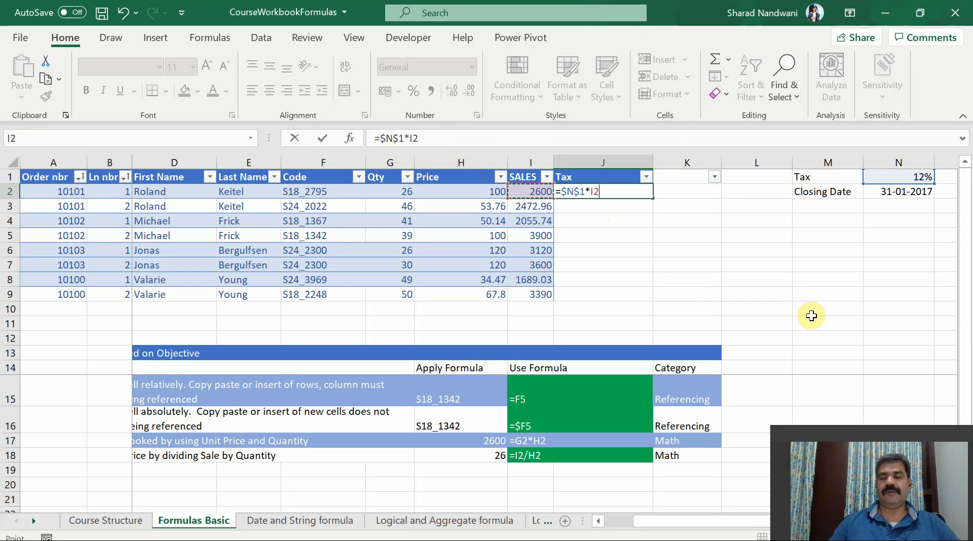
key("Return")
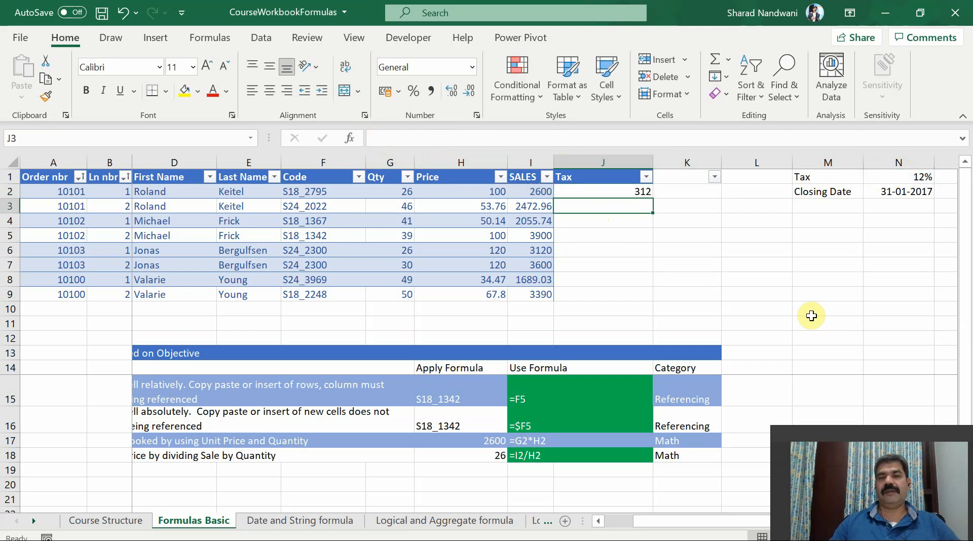
Step: Make the sales column reference absolute in the J2 tax formula, so it reads =$N$1*$I2
key("Up")
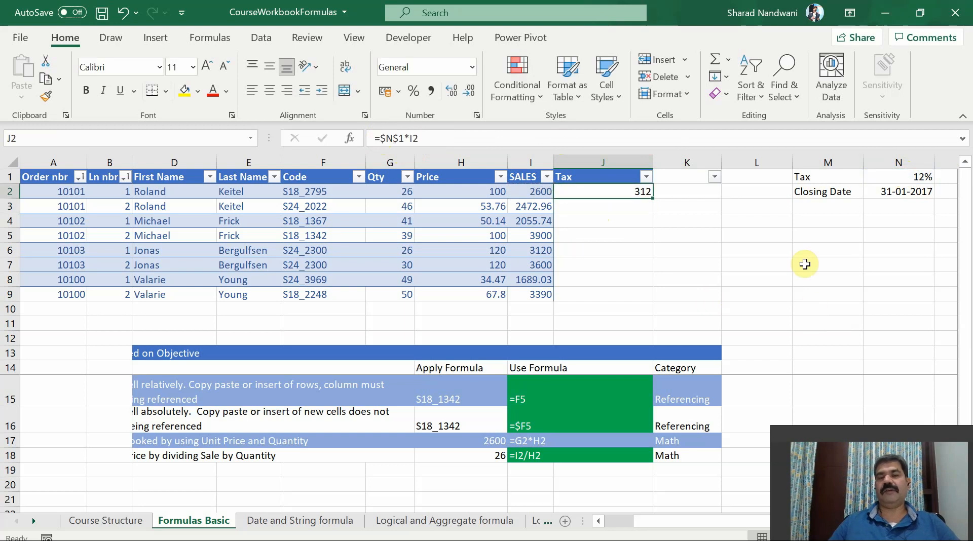
left_click(407, 134)
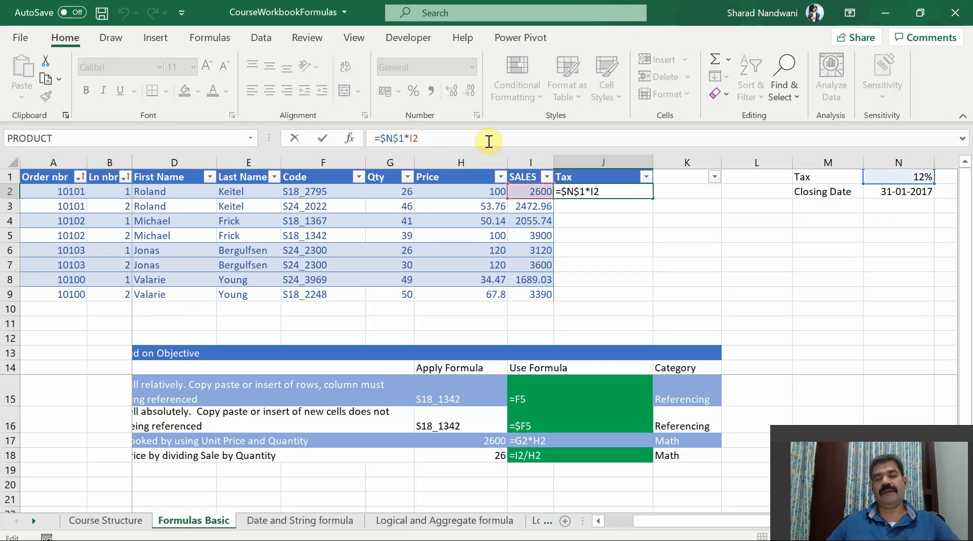
type("$")
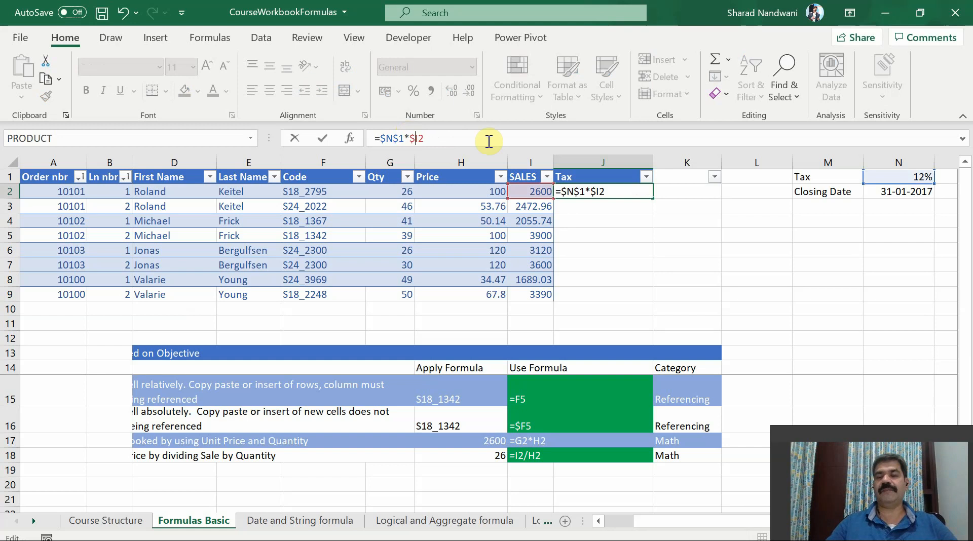
left_click(426, 137)
key("Return")
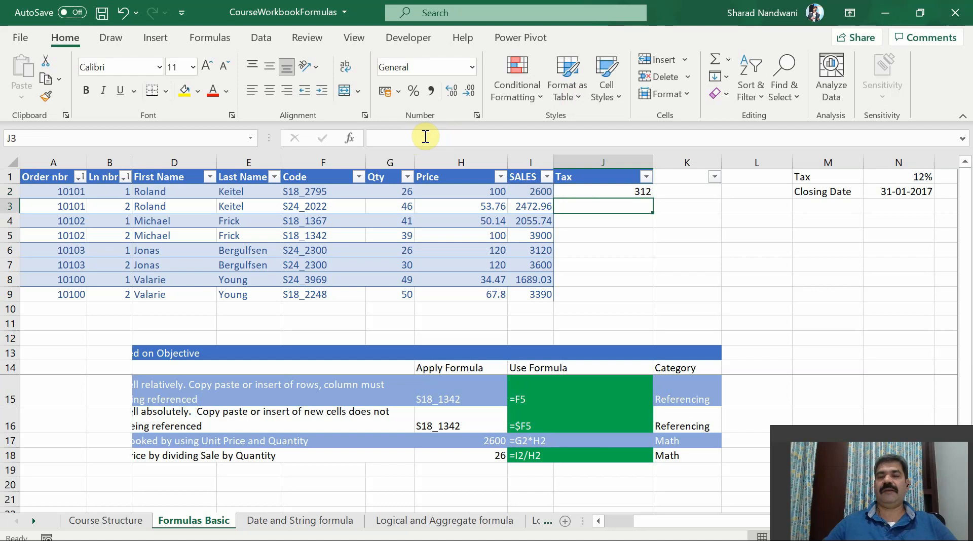
Step: Copy the tax formula from J2 to the remaining order rows, J3 through J9
key("Up")
key("ctrl+c")
key("Down")
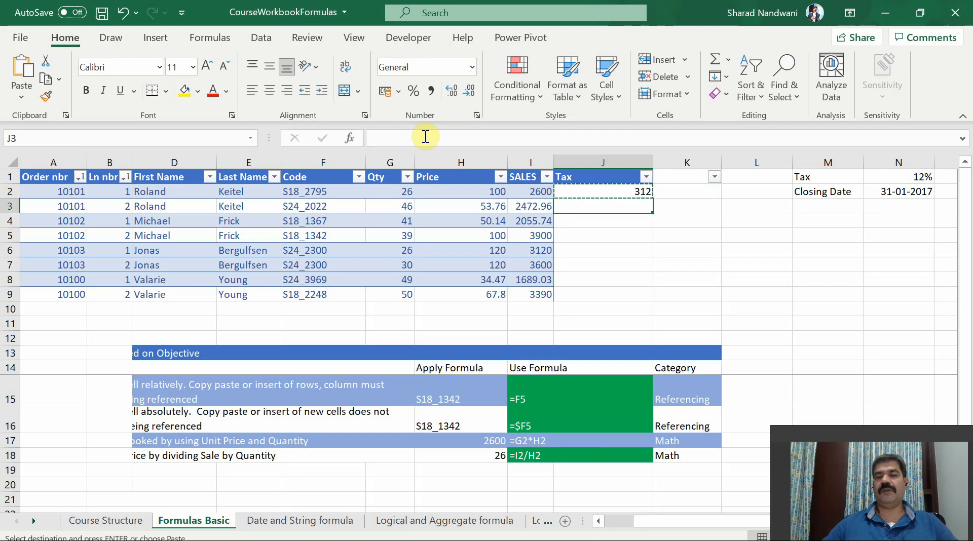
key("shift+Down")
key("shift+Down")
key("shift+Down")
key("shift+Down")
key("shift+Down")
key("shift+Down")
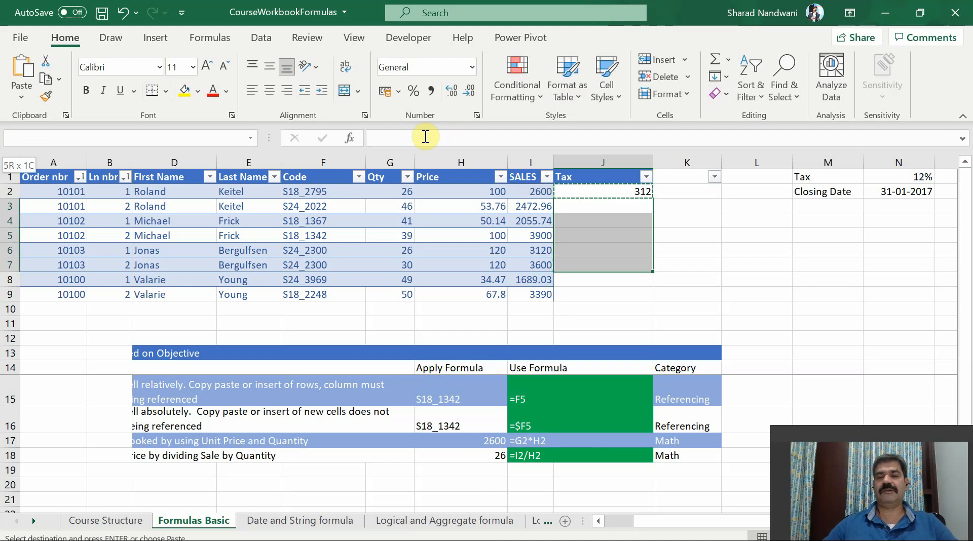
key("ctrl+v")
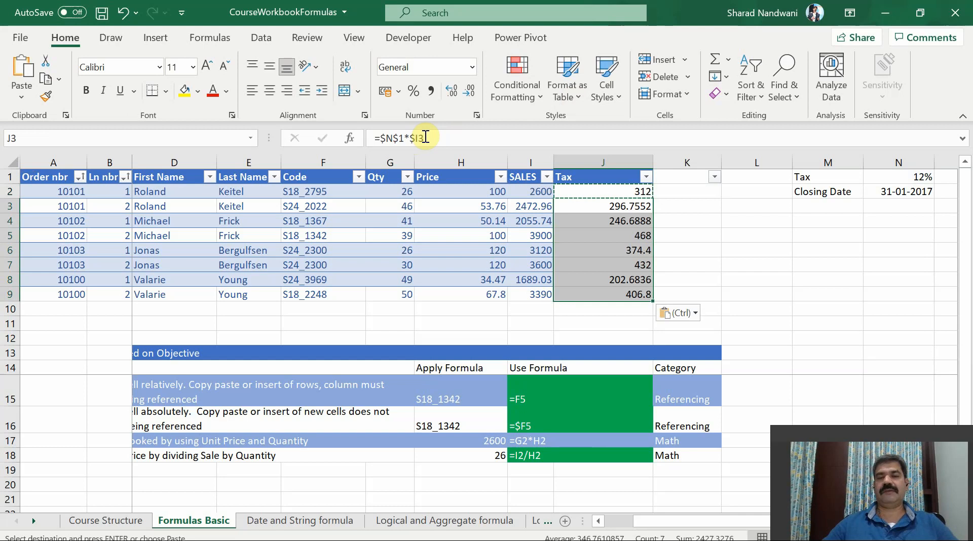
Step: Check the tax formula in J2 against the sales values in I2:I9
key("Up")
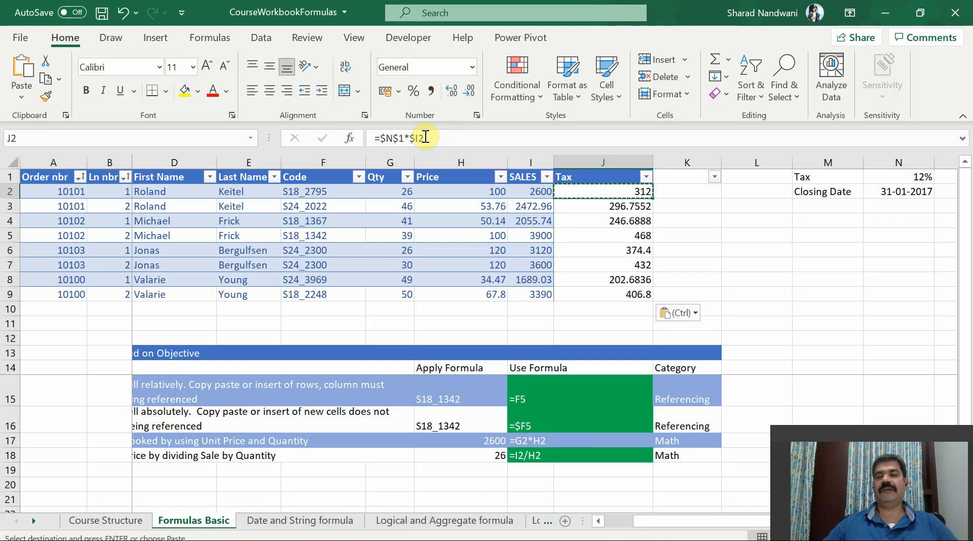
key("Up")
key("Down")
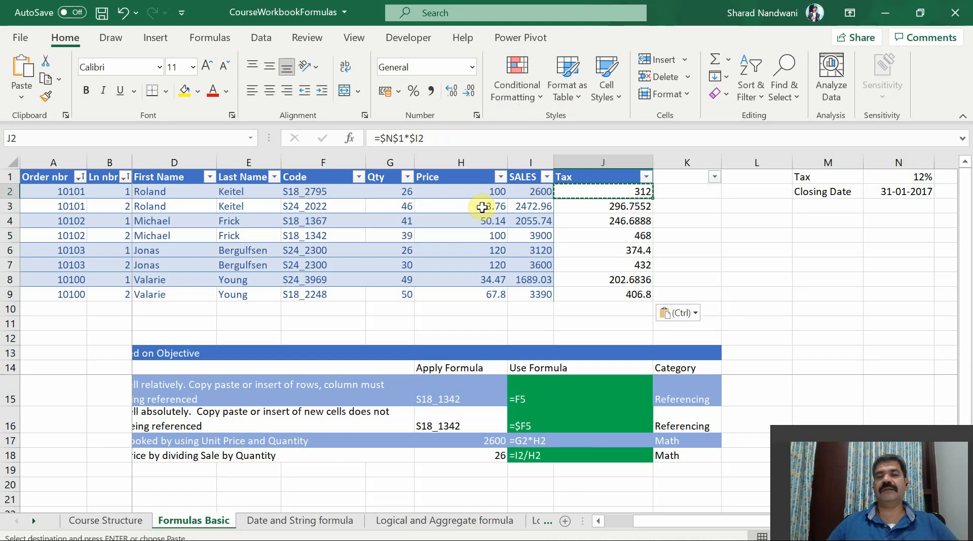
left_click_drag(527, 191, 526, 291)
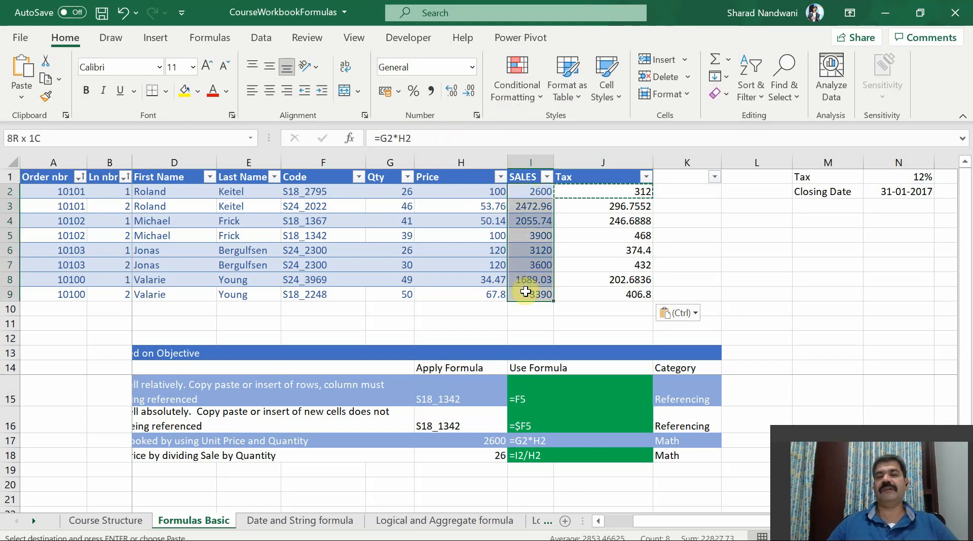
Step: Format the tax values in J2:J9 as Number with 2 decimal places
left_click(586, 189)
key("shift+Down")
key("shift+Down")
key("shift+Down")
key("shift+Down")
key("shift+Down")
key("shift+Down")
key("shift+Down")
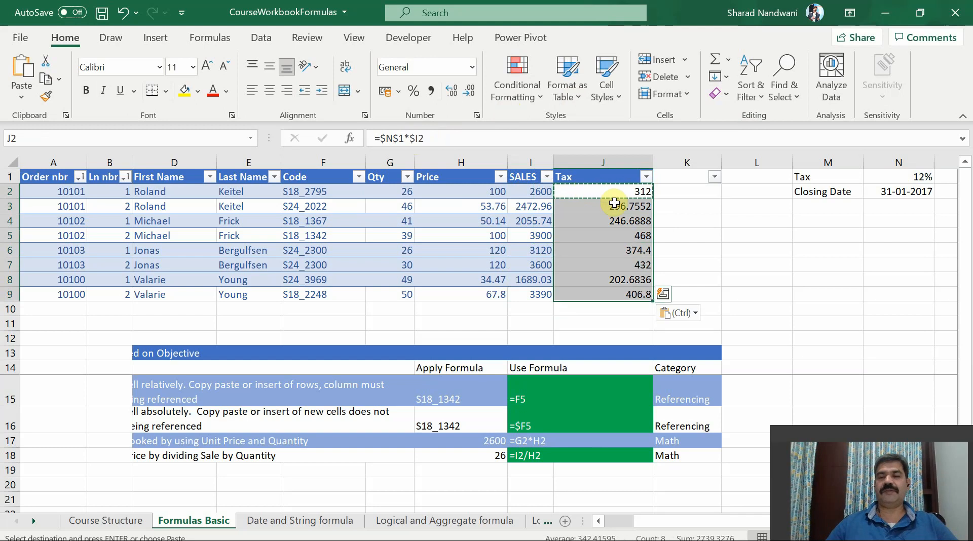
right_click(624, 239)
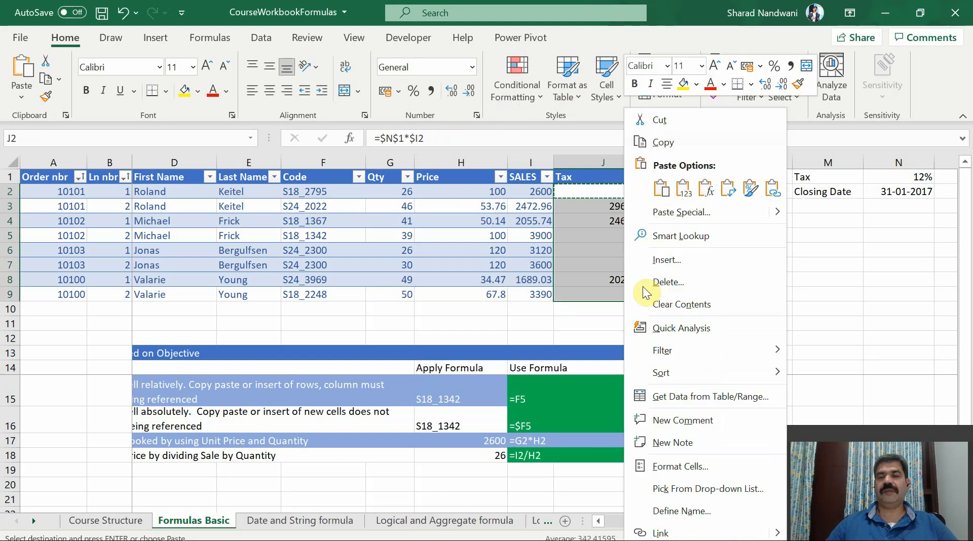
left_click(684, 475)
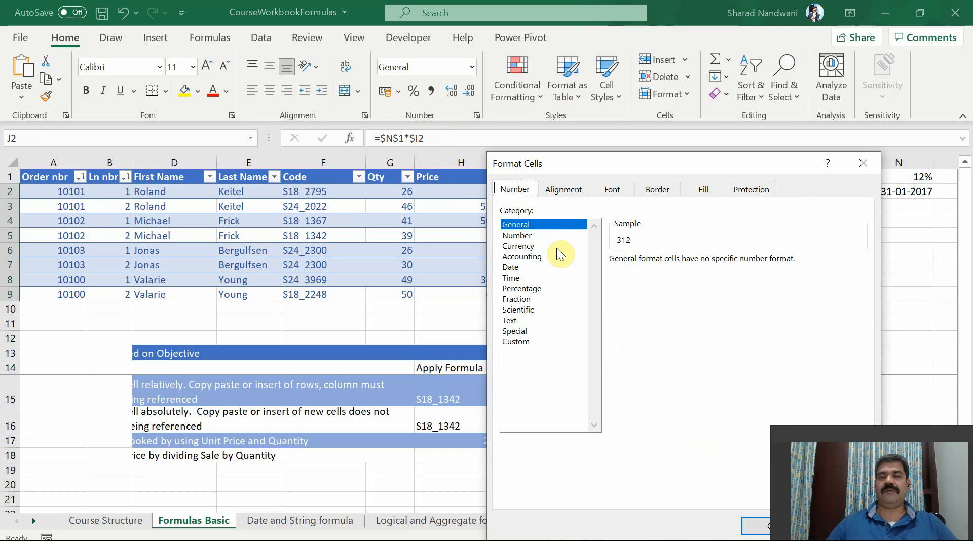
left_click(550, 235)
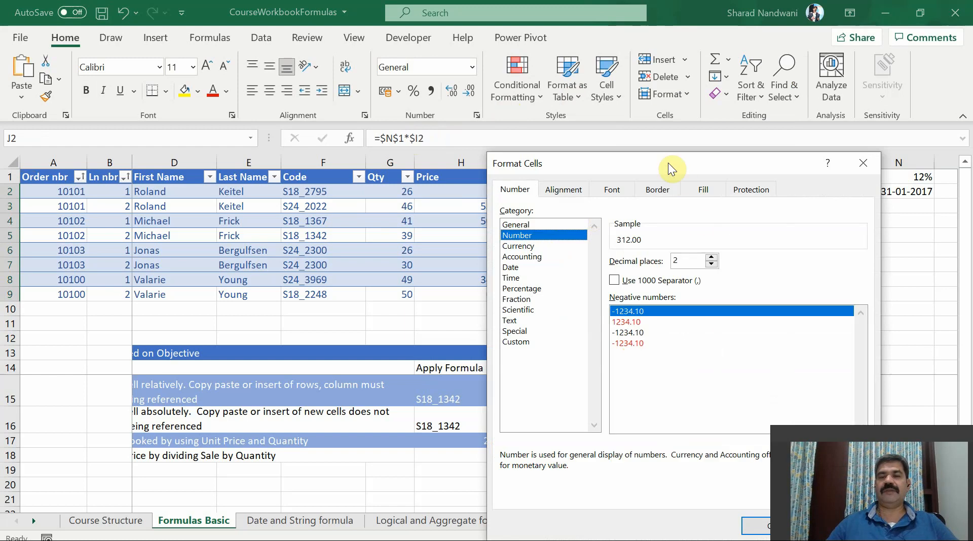
left_click_drag(668, 163, 263, 23)
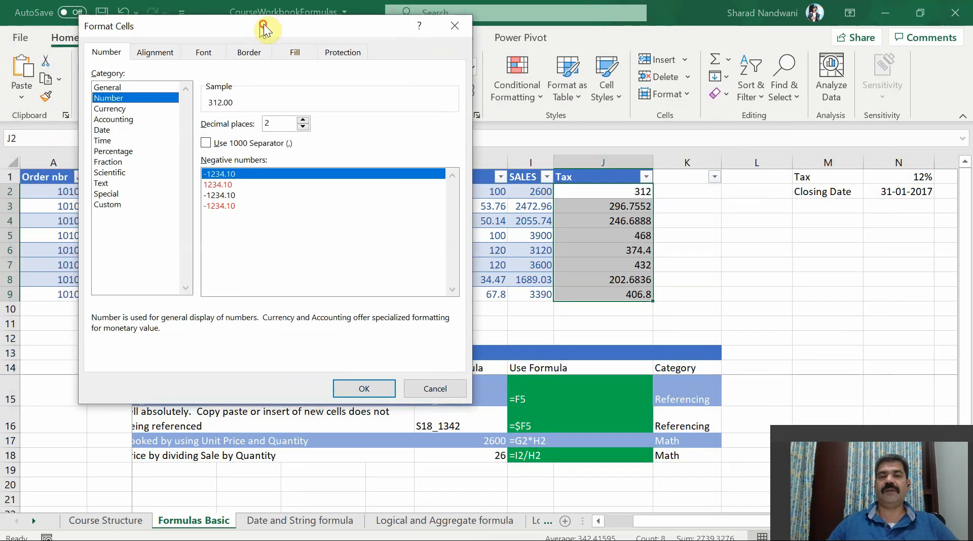
left_click(367, 388)
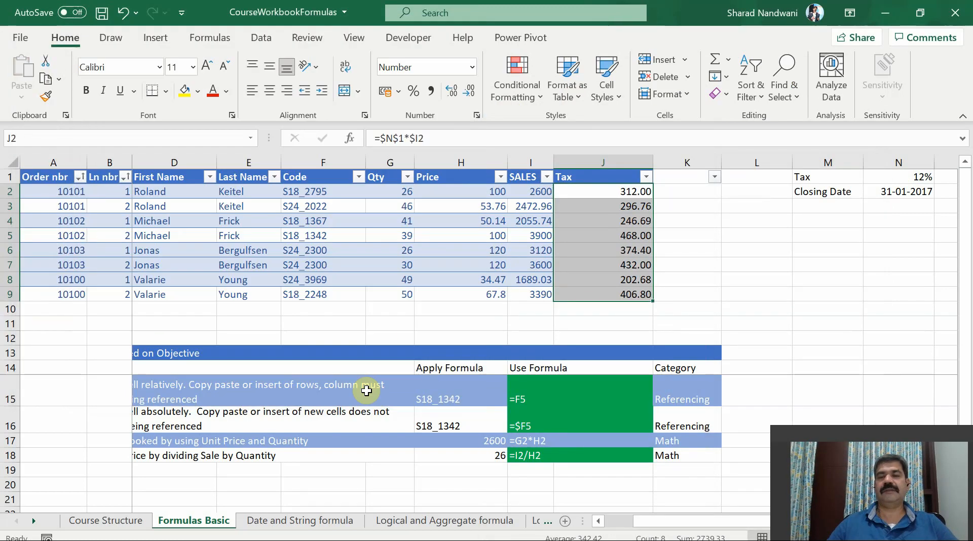
Step: Enter the header Total Amount due in K1, beside the Tax column
left_click(598, 177)
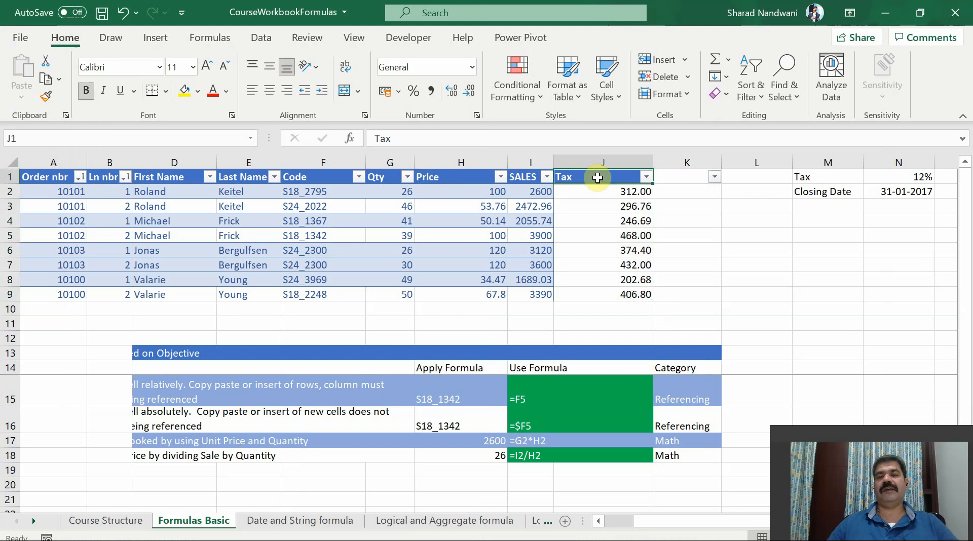
key("Right")
type("T")
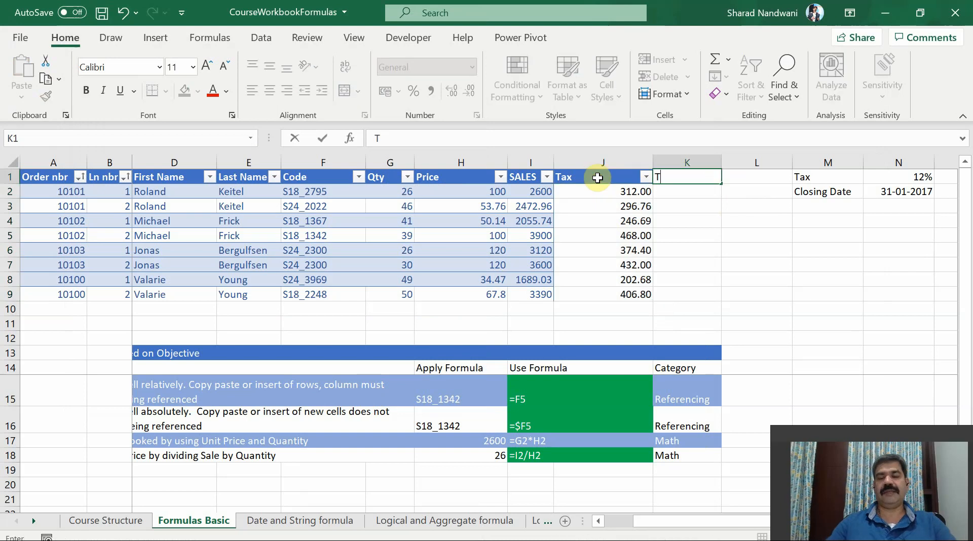
type("otal ")
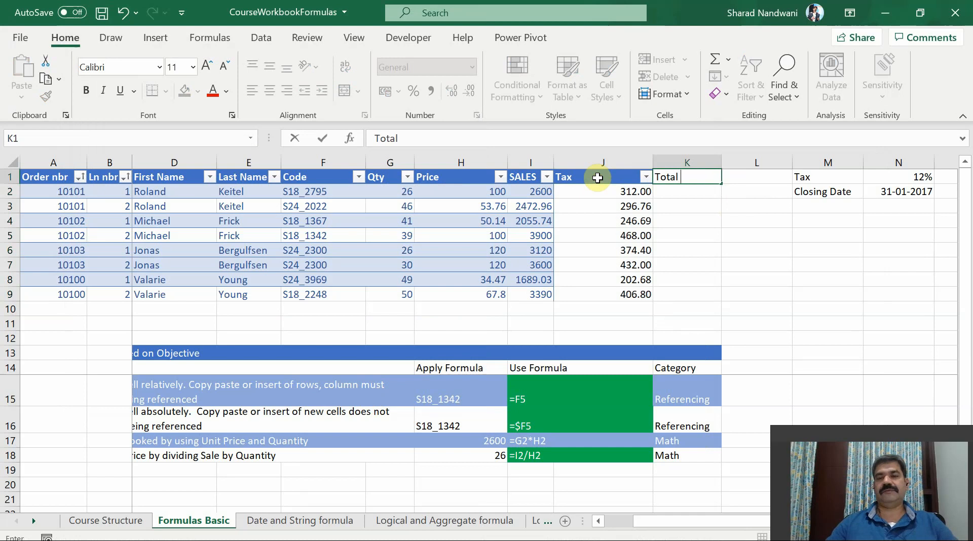
type("Amount due")
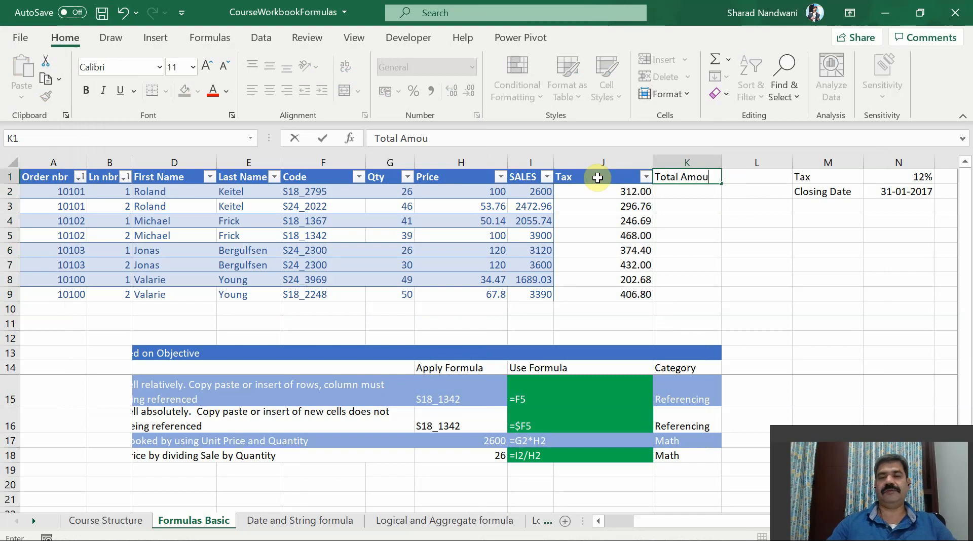
key("ctrl+Return")
key("Return")
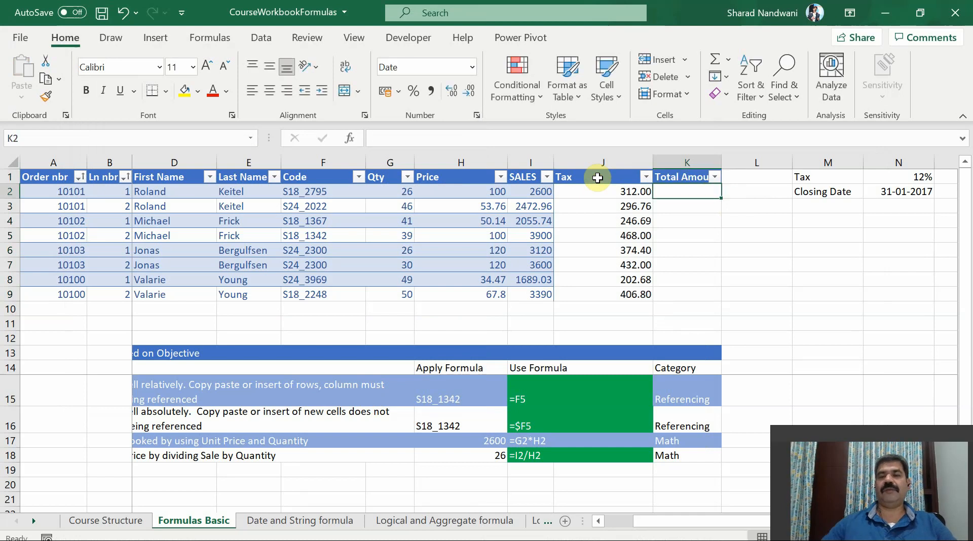
Step: Examine the sales and tax cells in rows 2 and 3 that make up each order's total amount
key("Left")
key("Left")
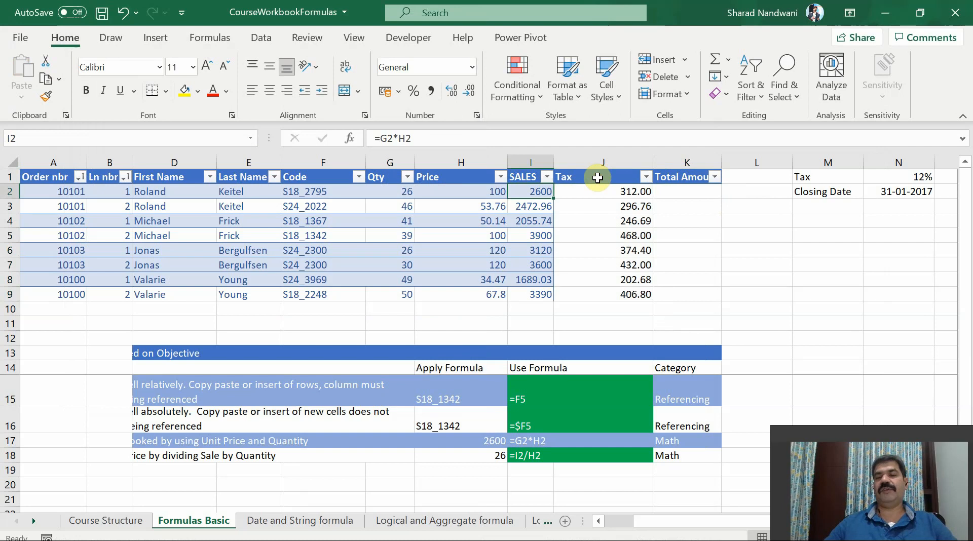
key("Right")
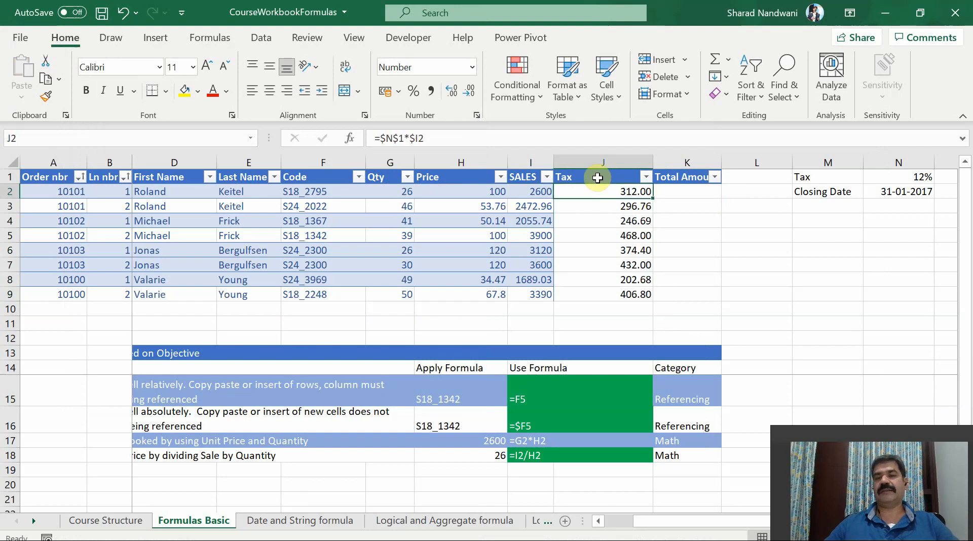
key("Right")
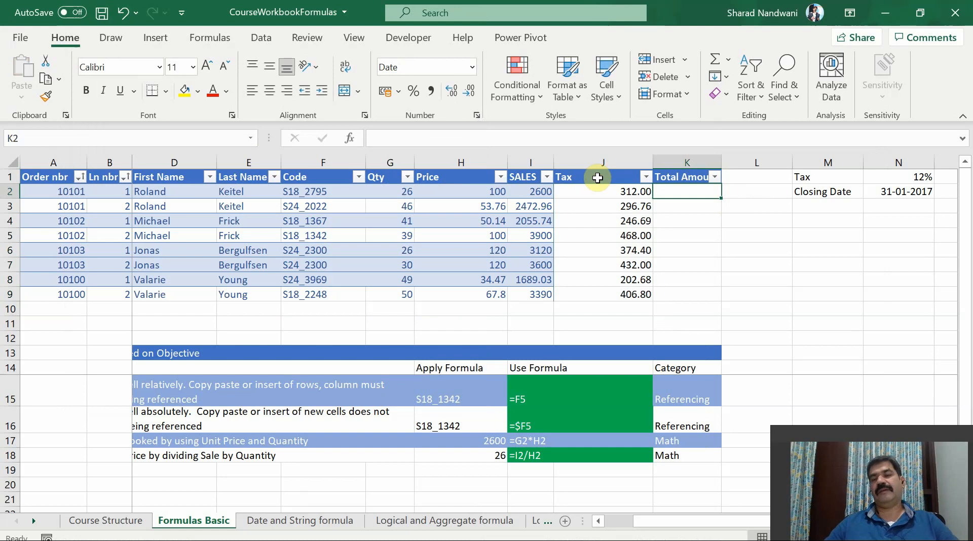
key("Left")
key("Left")
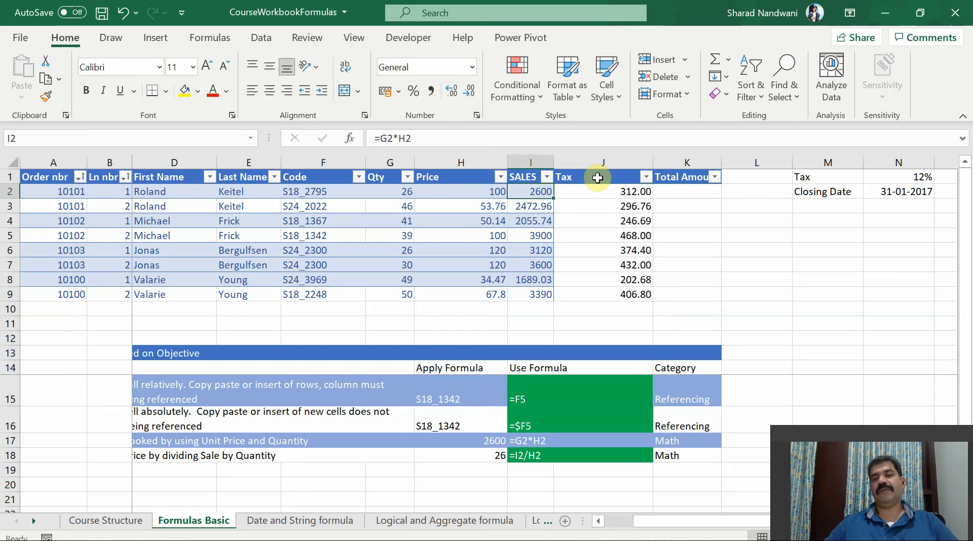
key("Right")
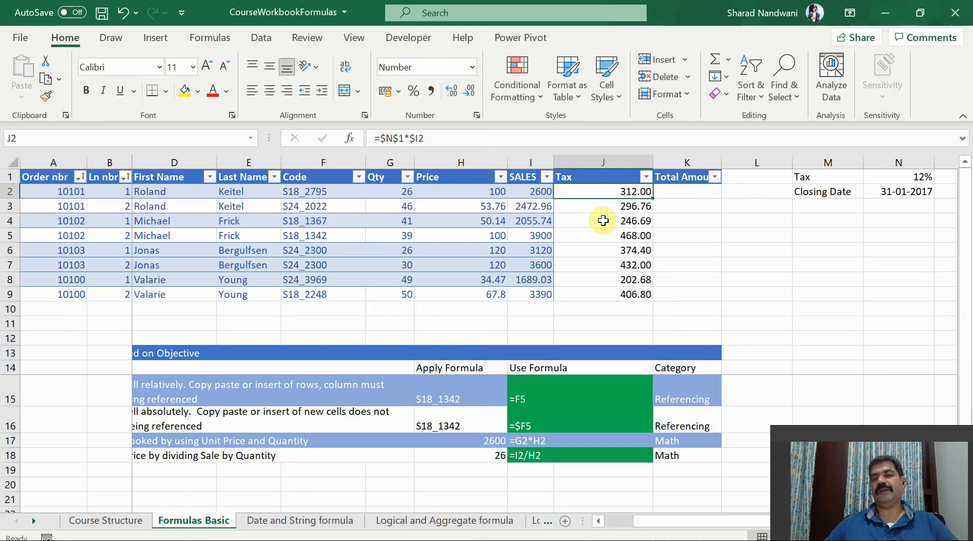
key("Down")
key("Left")
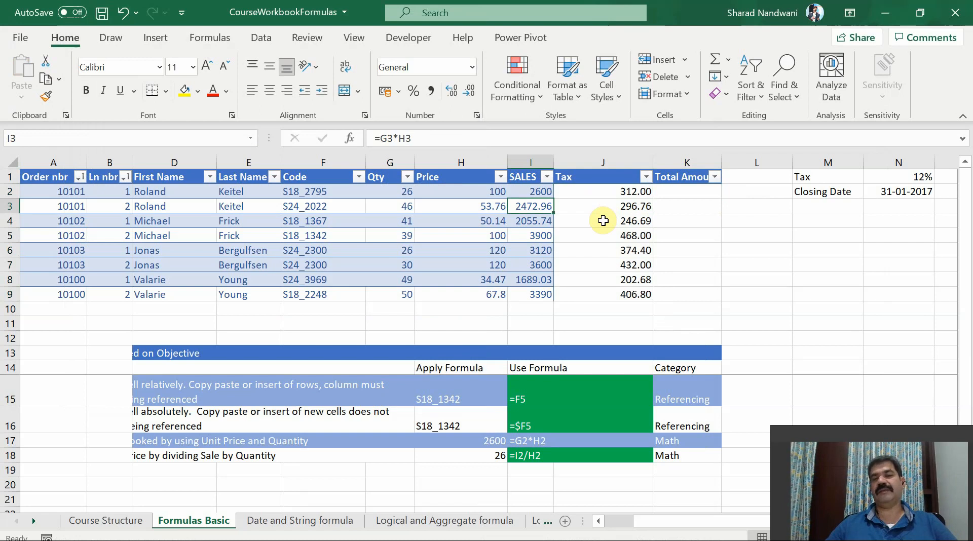
key("Right")
key("Up")
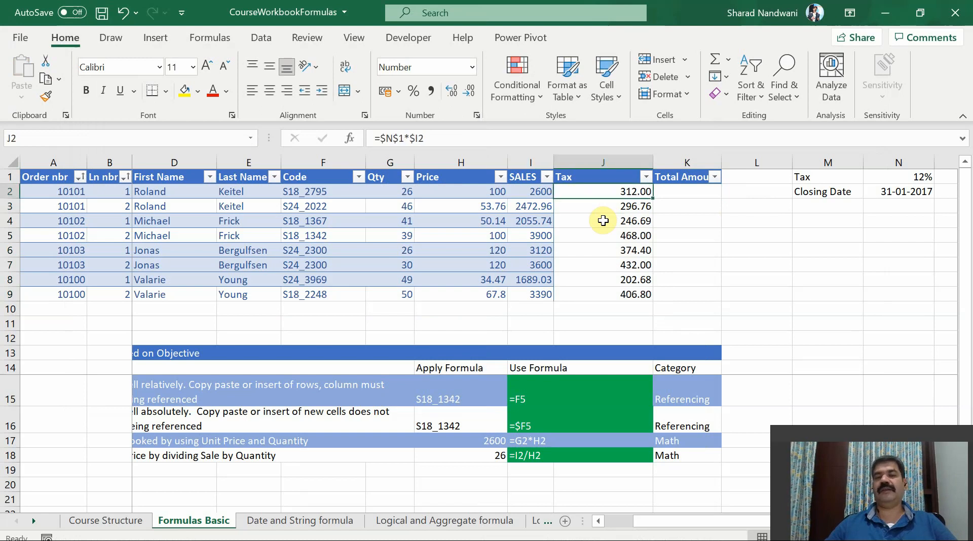
Step: Enter the formula =I2+J2 in K2 to add the tax to the sales amount
key("Right")
type("=")
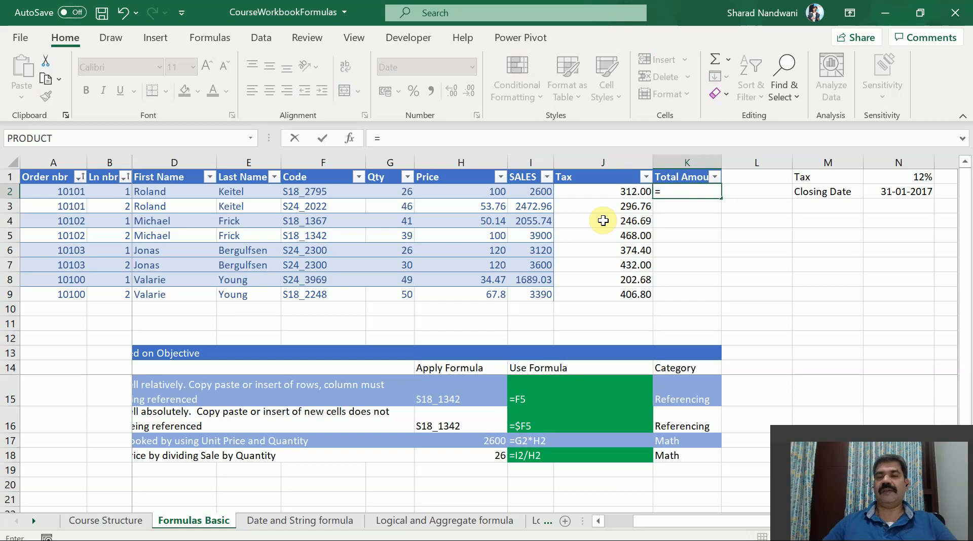
key("Left")
key("Left")
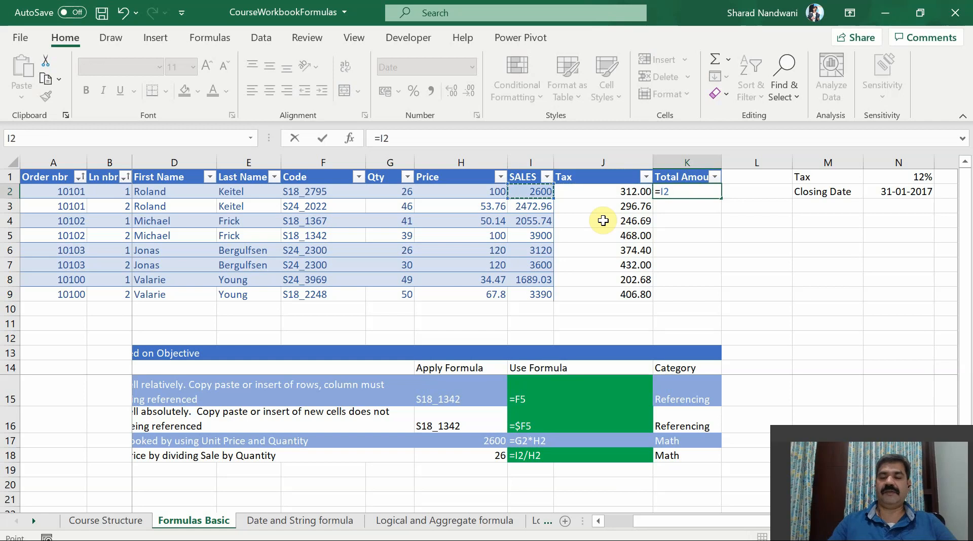
type("+")
key("Left")
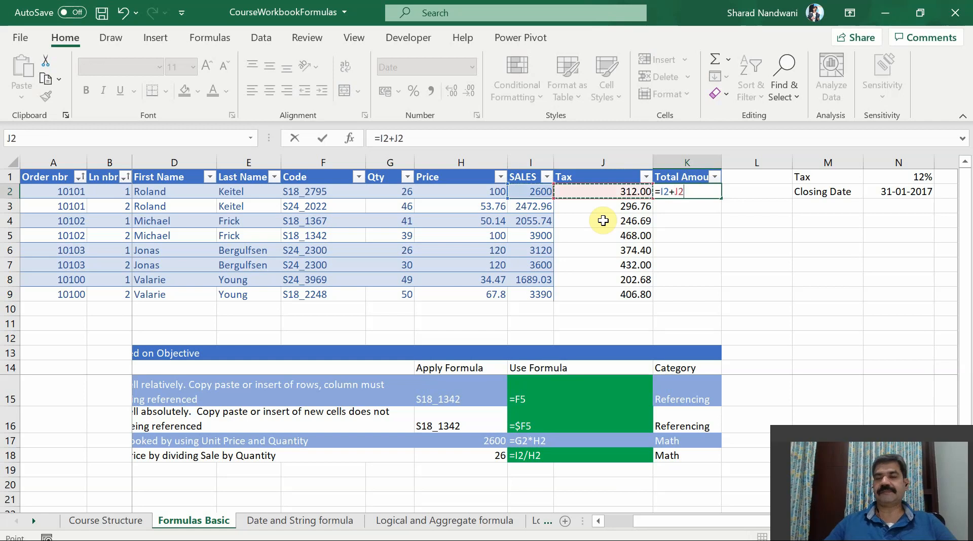
key("Return")
Step: Format the total amount cells K2:K9 as Number with 2 decimal places
left_click(707, 193)
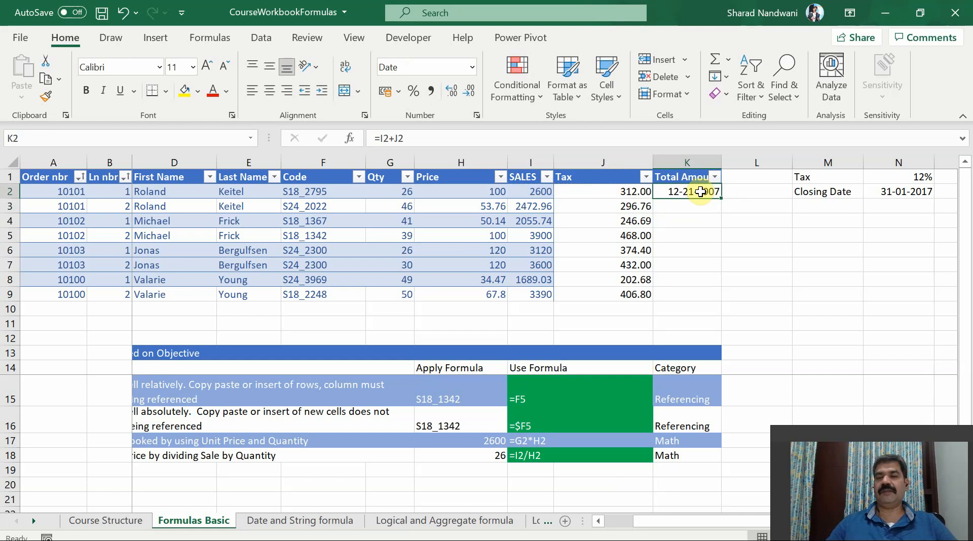
right_click(700, 192)
left_click(678, 293)
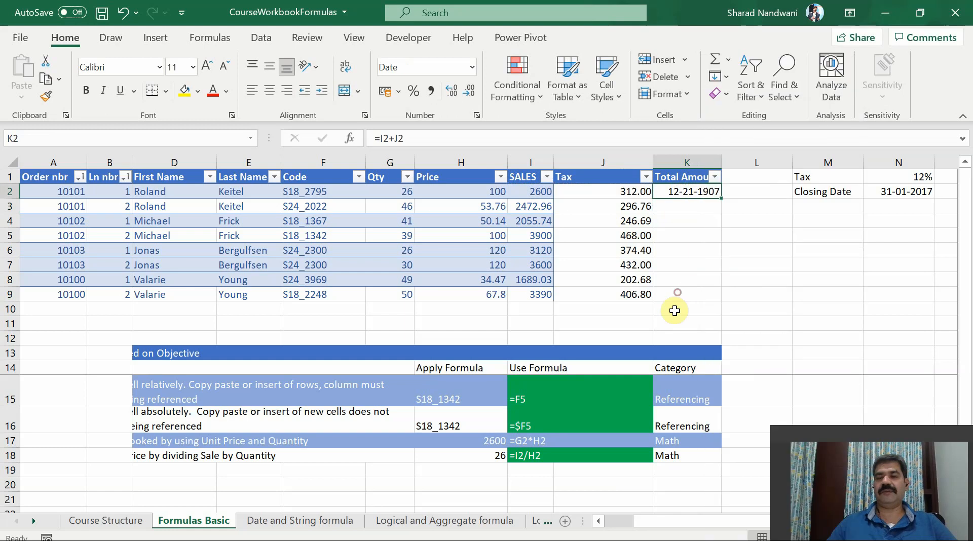
left_click(675, 289, "shift")
right_click(675, 290)
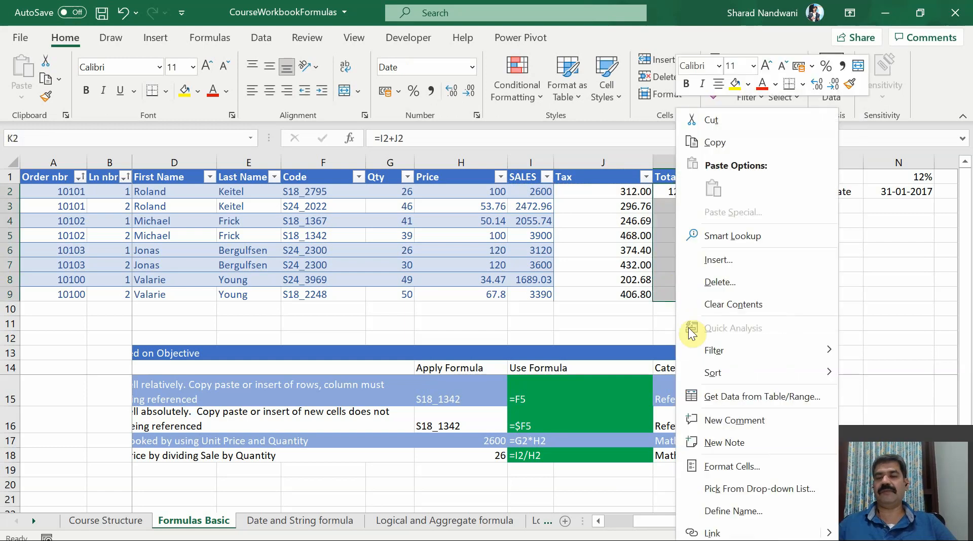
left_click(709, 465)
left_click(580, 246)
left_click(579, 235)
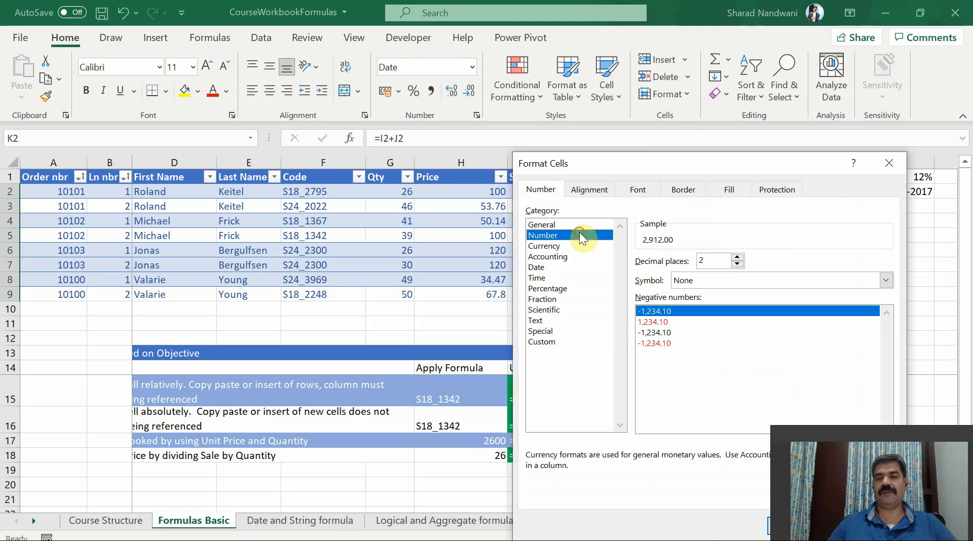
left_click_drag(607, 166, 430, 77)
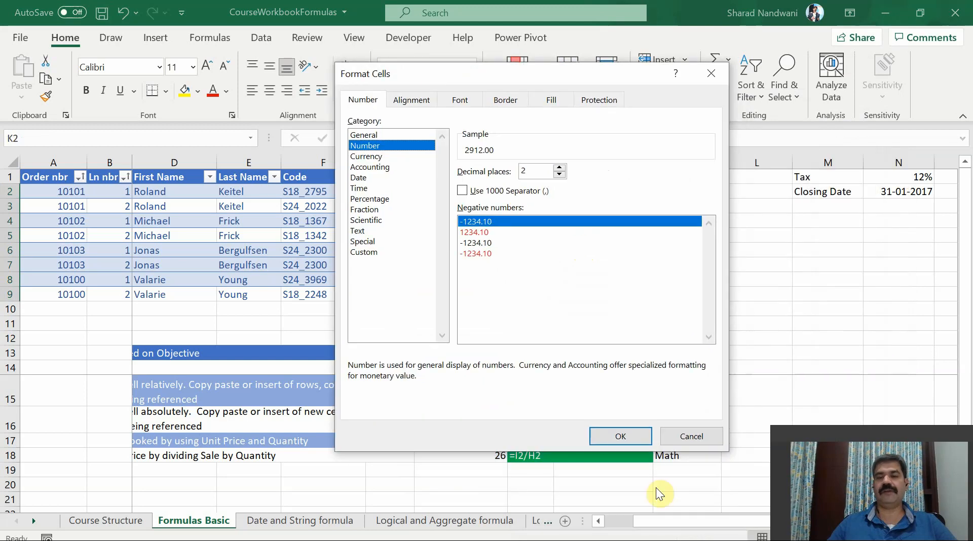
left_click(619, 436)
Step: Make the column references absolute in the K2 total formula, so it reads =$I2+$J2
left_click(710, 192)
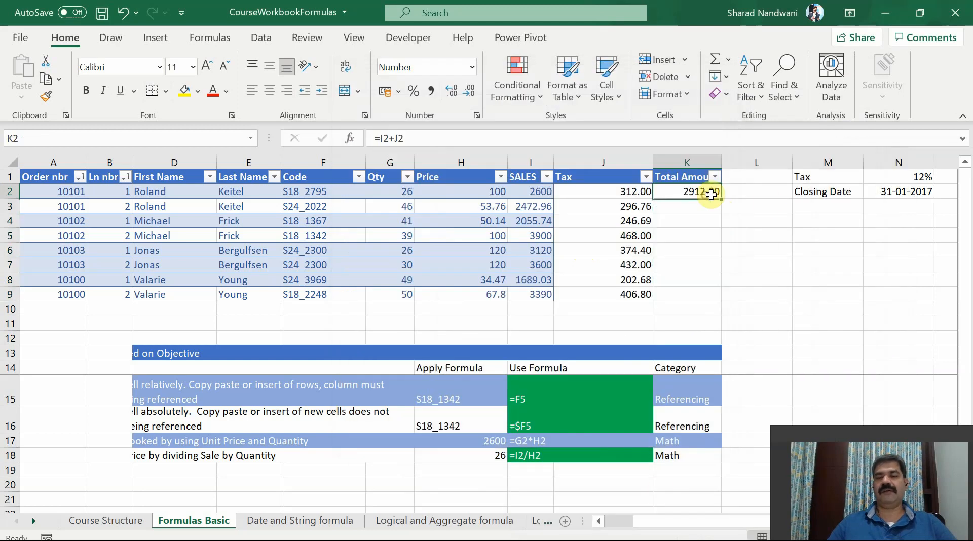
key("Left")
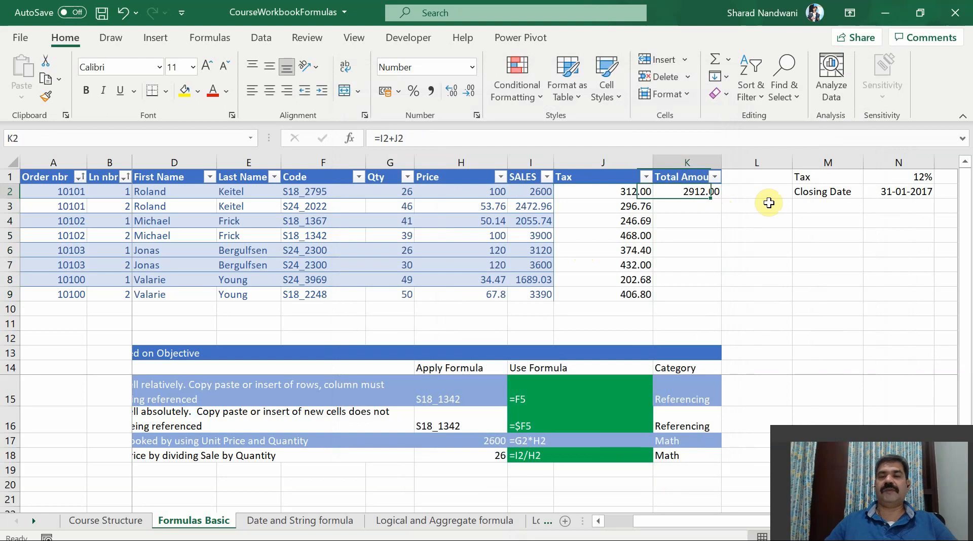
key("Right")
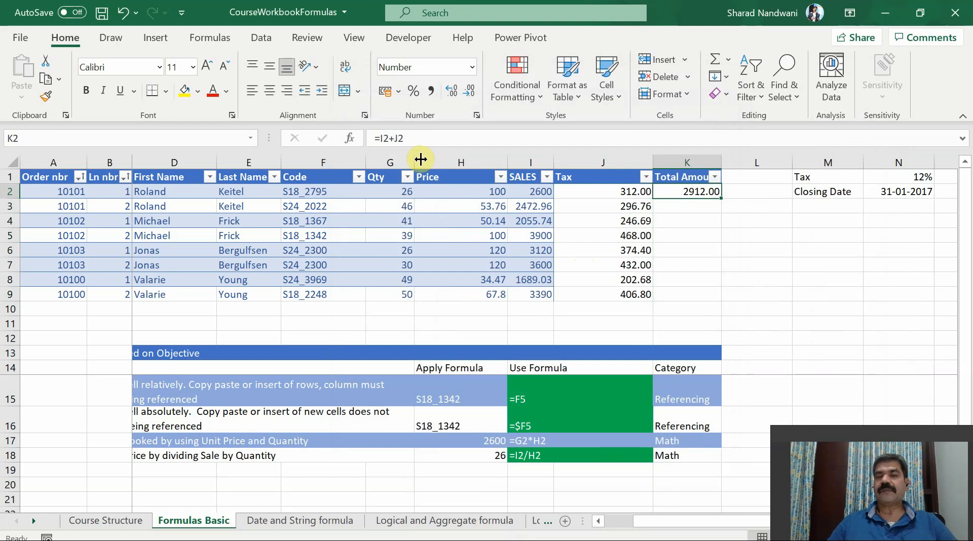
left_click(381, 138)
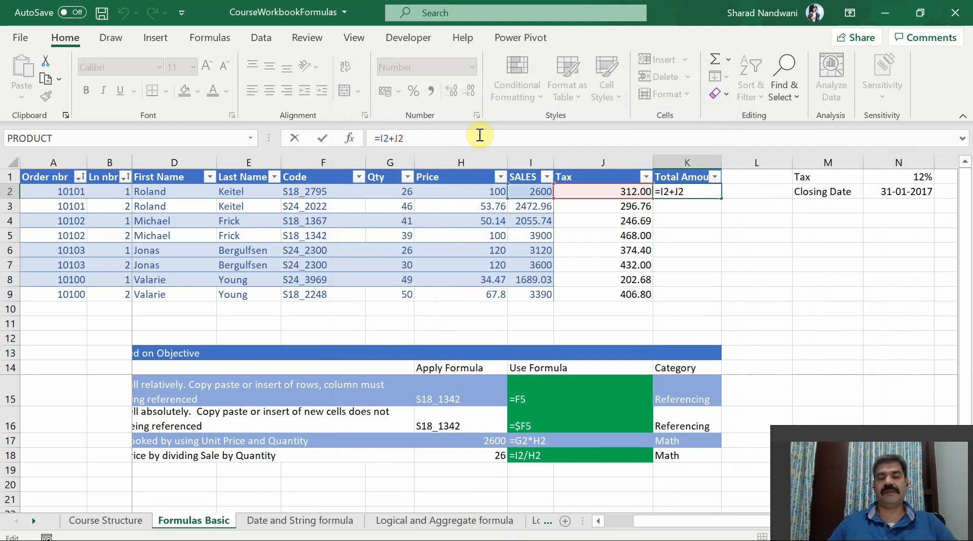
type("$I2+")
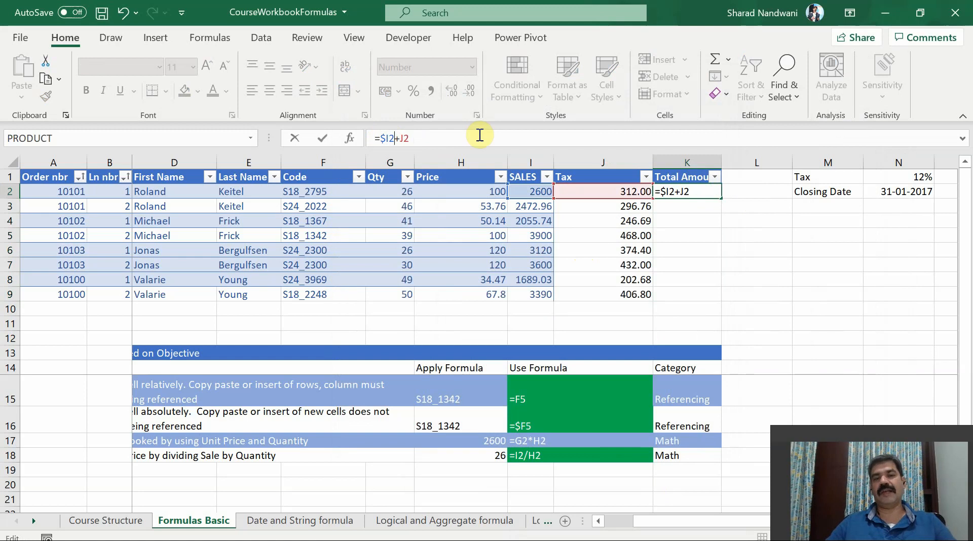
type("$")
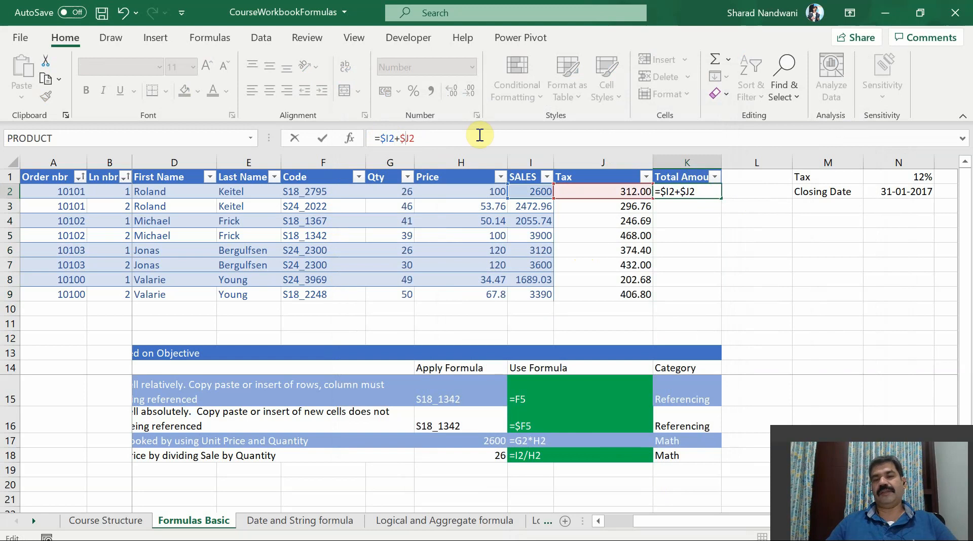
key("Return")
Step: Copy the total formula from K2 to the remaining order rows, K3 through K9
key("Up")
key("ctrl+c")
key("Down")
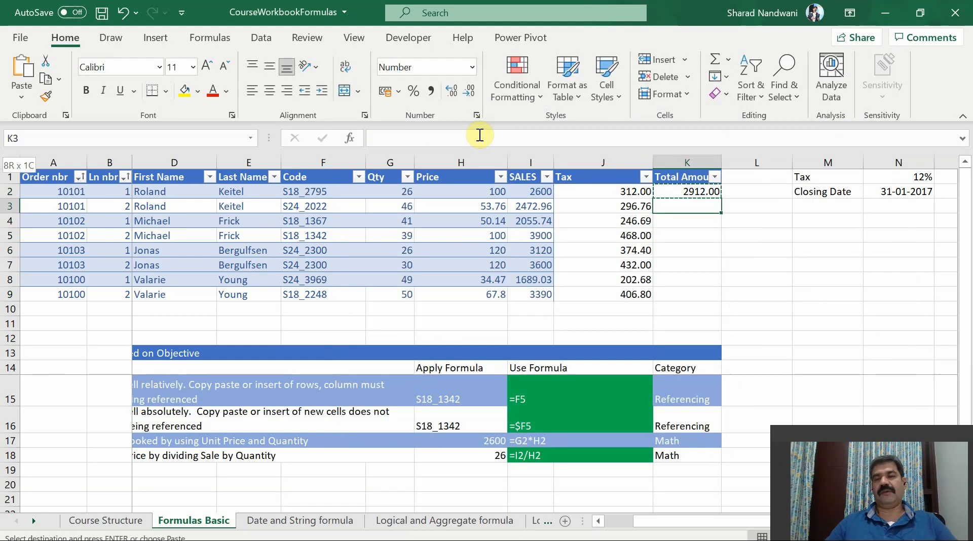
key("shift+Down")
key("shift+Down")
key("shift+Down")
key("shift+Down")
key("shift+Down")
key("shift+Down")
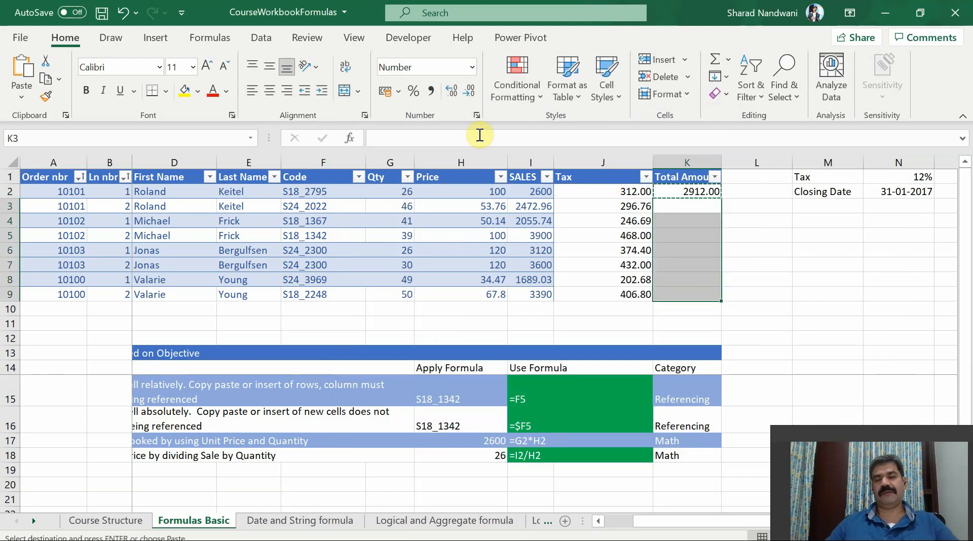
key("ctrl+v")
key("Escape")
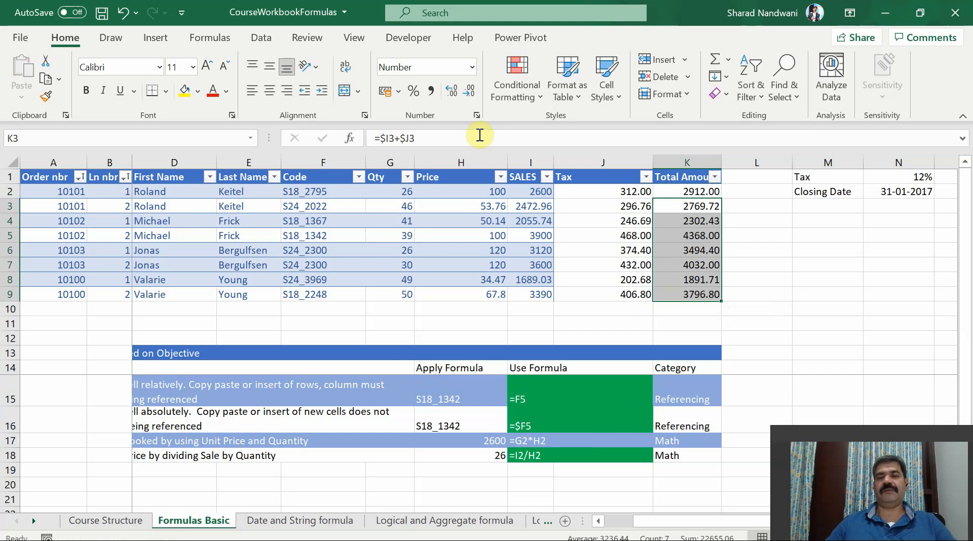
Step: Check the total amount formulas in K2 and K3 against the sales and tax cells in the same rows
key("Up")
key("Up")
key("Down")
key("Down")
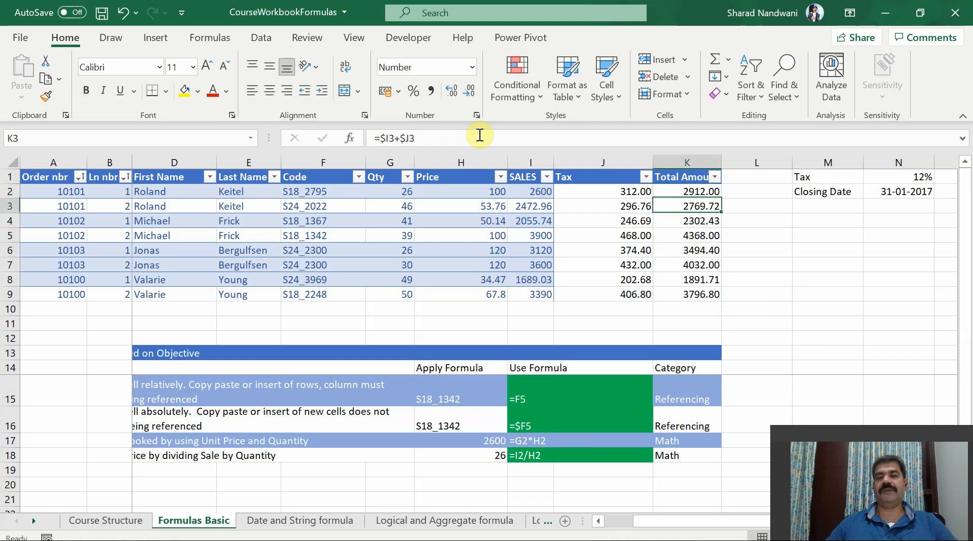
key("Left")
key("Left")
key("Up")
key("Right")
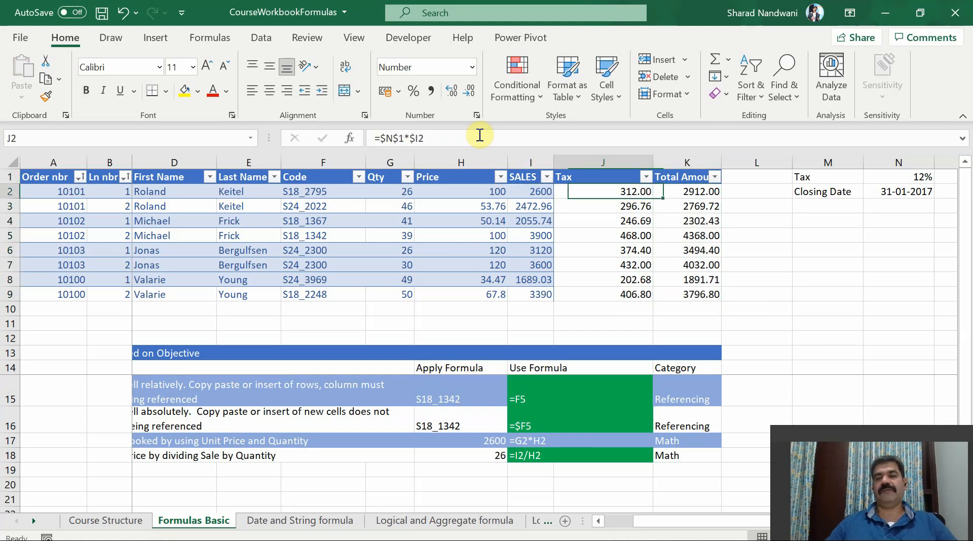
key("Left")
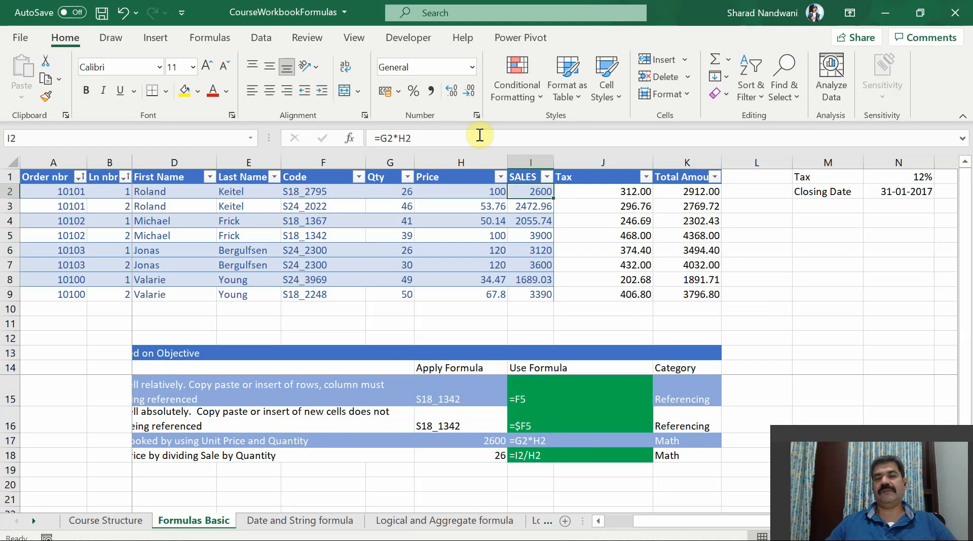
key("Right")
key("Down")
key("Left")
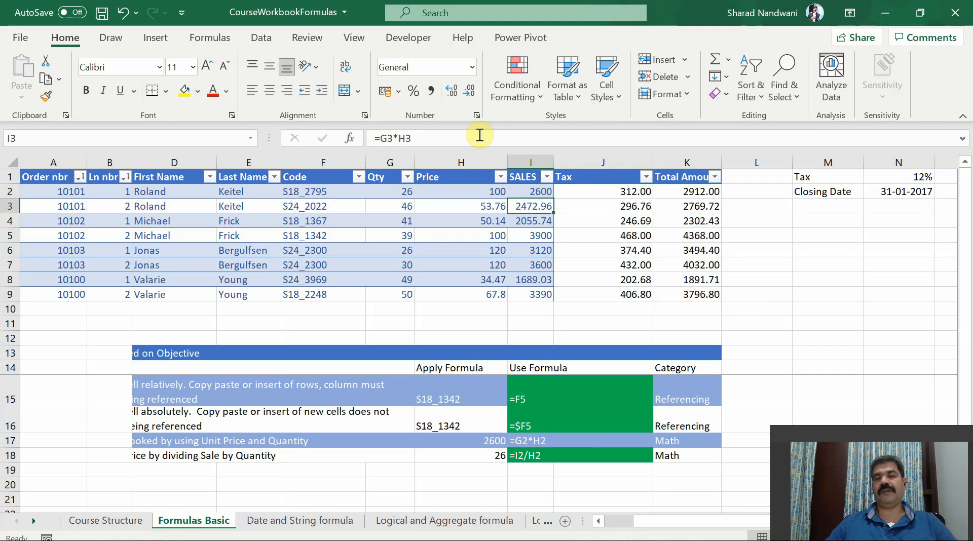
key("Right")
key("Right")
key("Left")
key("Left")
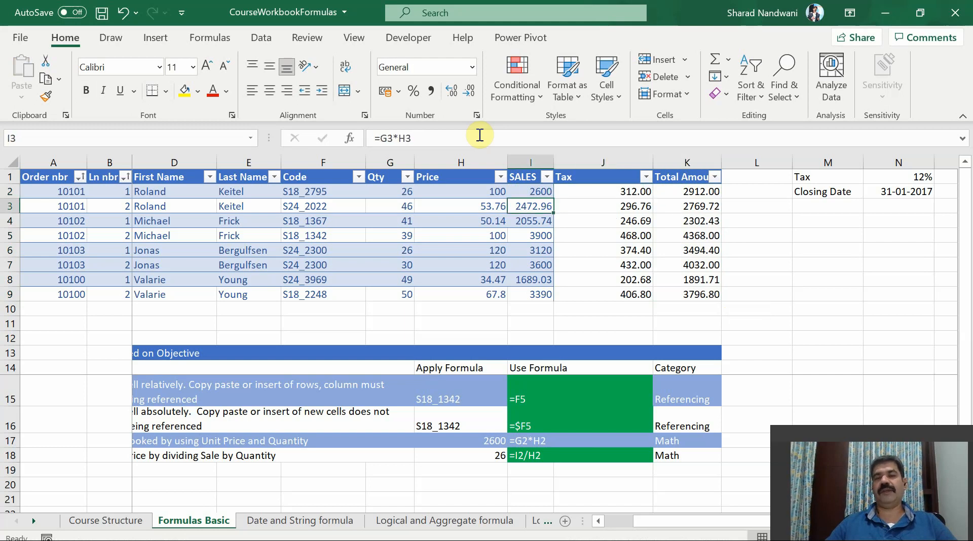
key("Right")
key("Right")
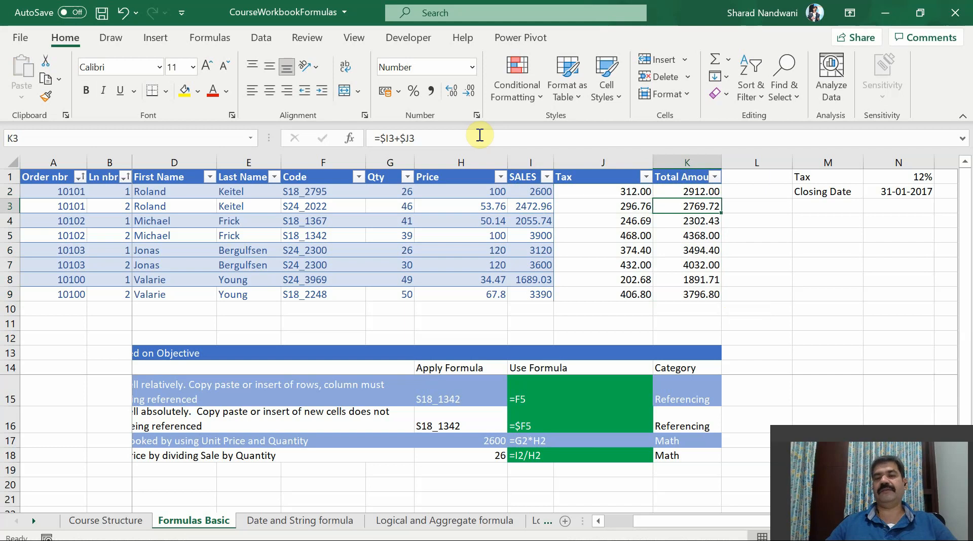
Step: Check the total amount formulas row by row from K4 down to the last order row, K9
key("Down")
key("Down")
key("Down")
key("Down")
key("Down")
key("Down")
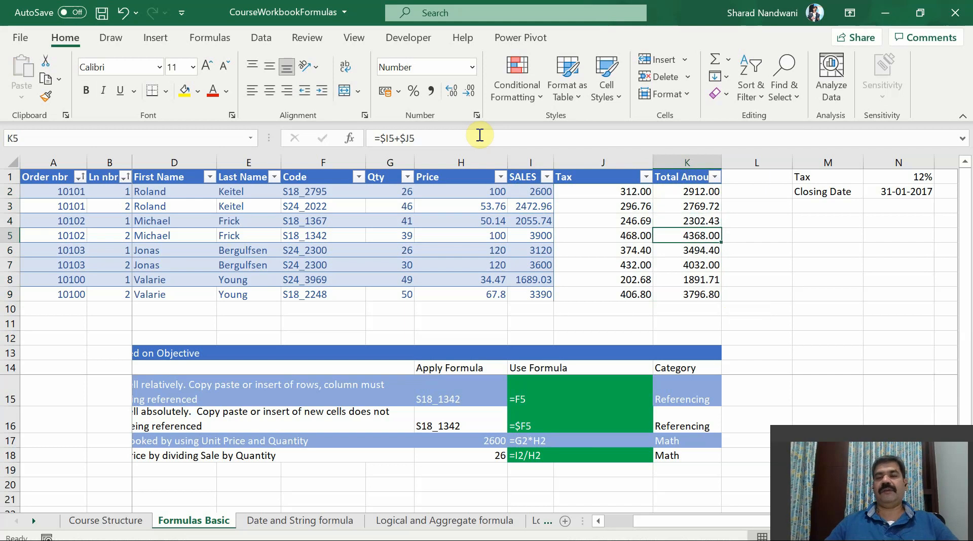
key("Down")
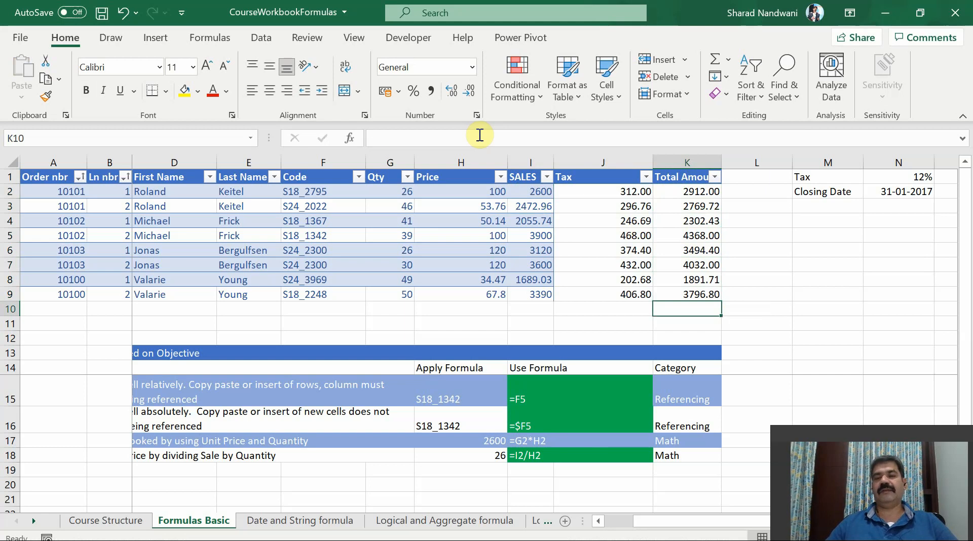
Step: Examine the tax label in M1 and the tax rate cell N1 that the tax formulas reference
key("Up")
key("Up")
key("Up")
key("Up")
key("Up")
key("Up")
key("Up")
key("Up")
key("Up")
key("Right")
key("Right")
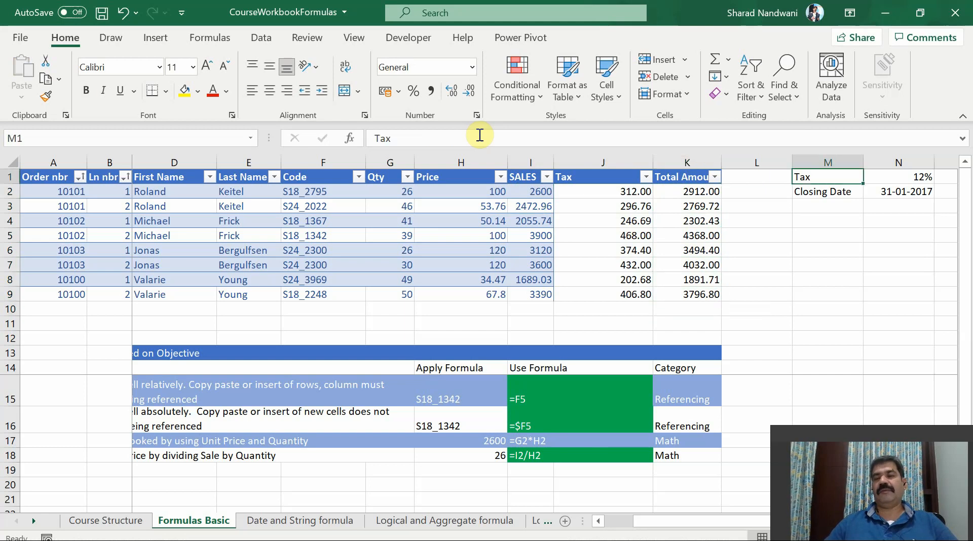
key("Right")
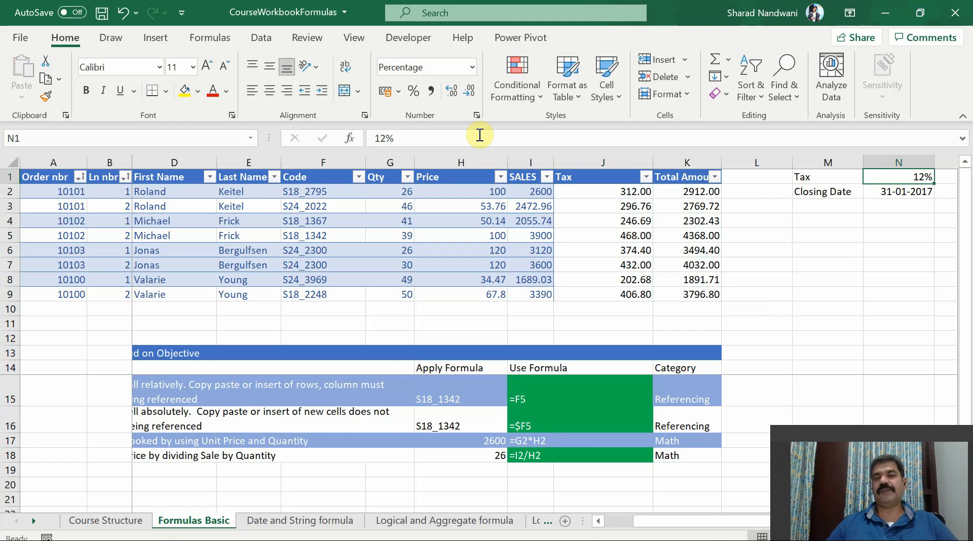
Step: Compare the tax formula in J2 with the sales formula in I2 and their cell references
key("Left")
key("Left")
key("Left")
key("Left")
key("Down")
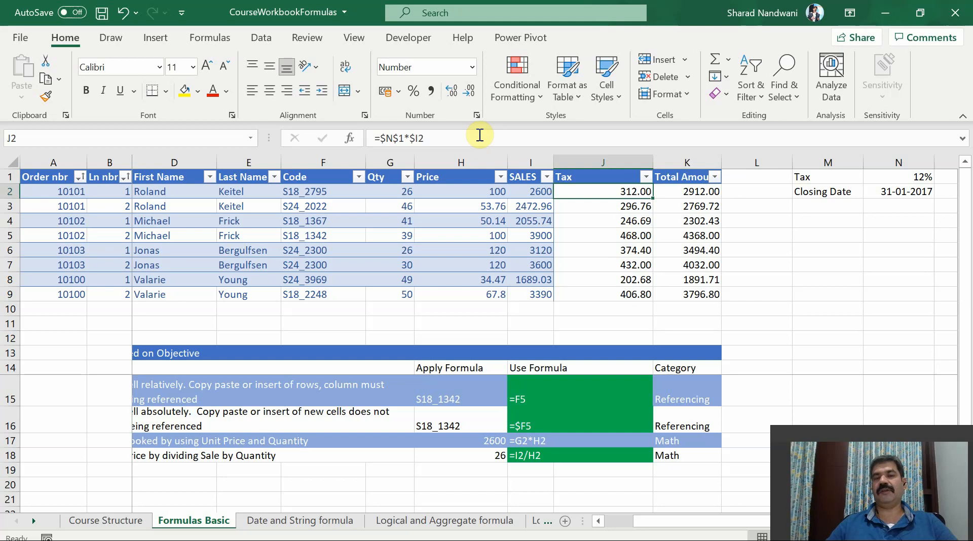
key("Left")
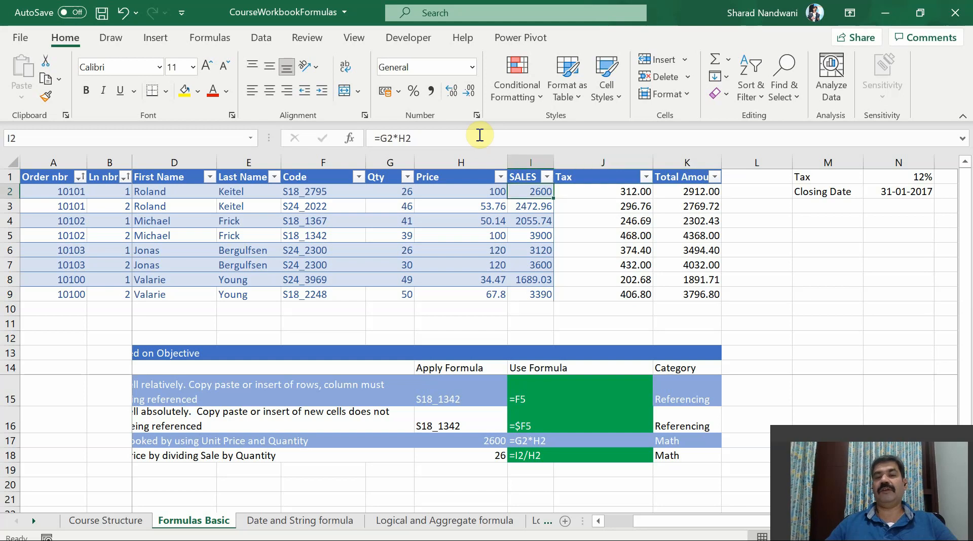
key("Right")
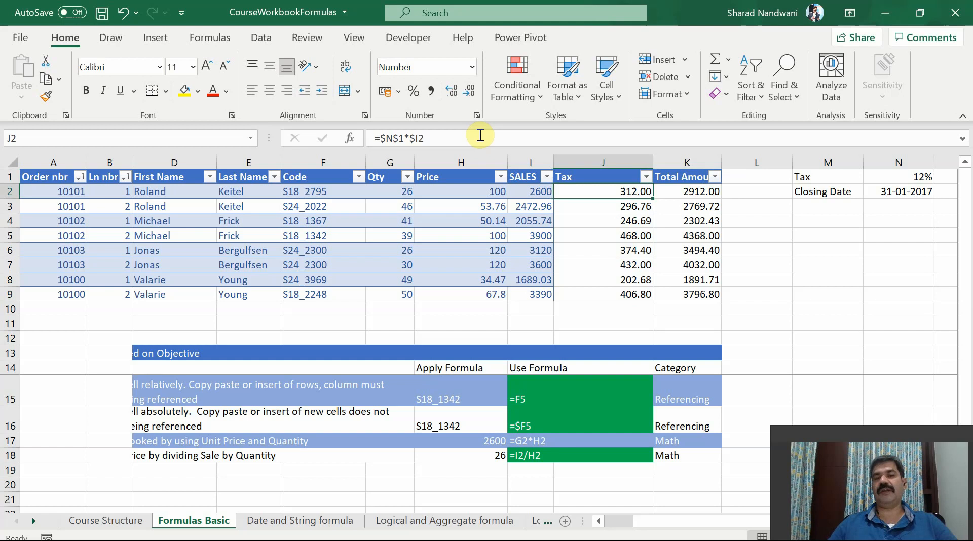
Step: Review the total amount formulas from K2 through K9, and the tax, sales and price cells in row 9
left_click(704, 192)
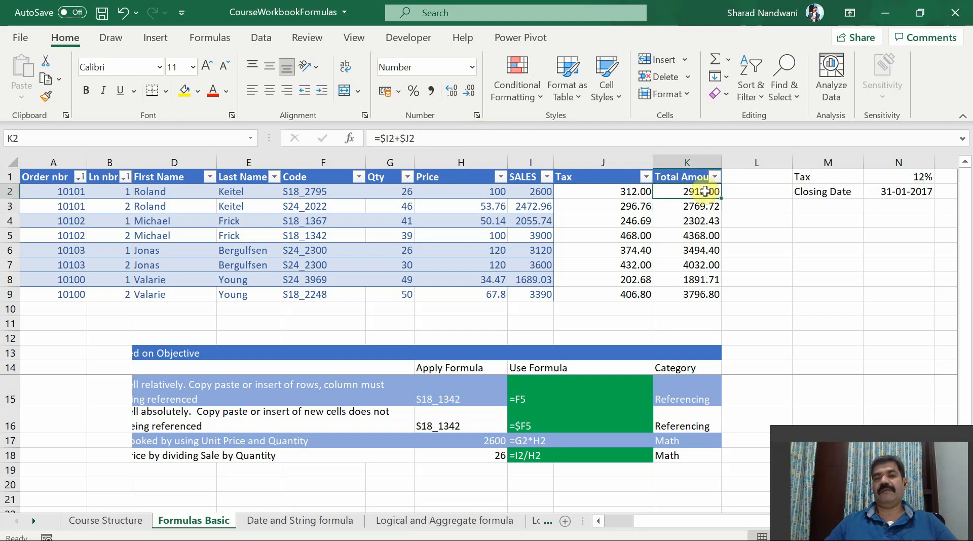
key("Down")
key("Down")
key("Down")
key("Down")
key("Down")
key("Down")
key("Down")
key("Down")
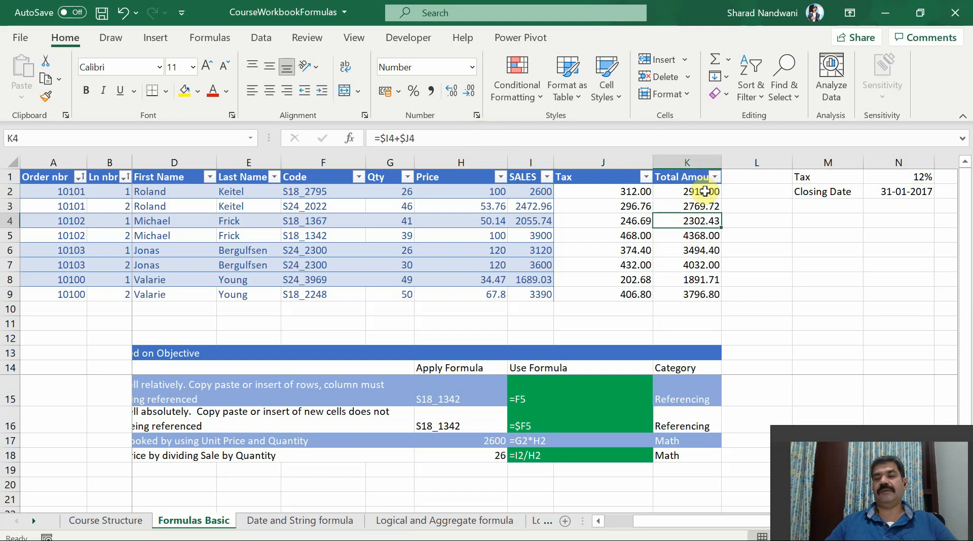
key("Up")
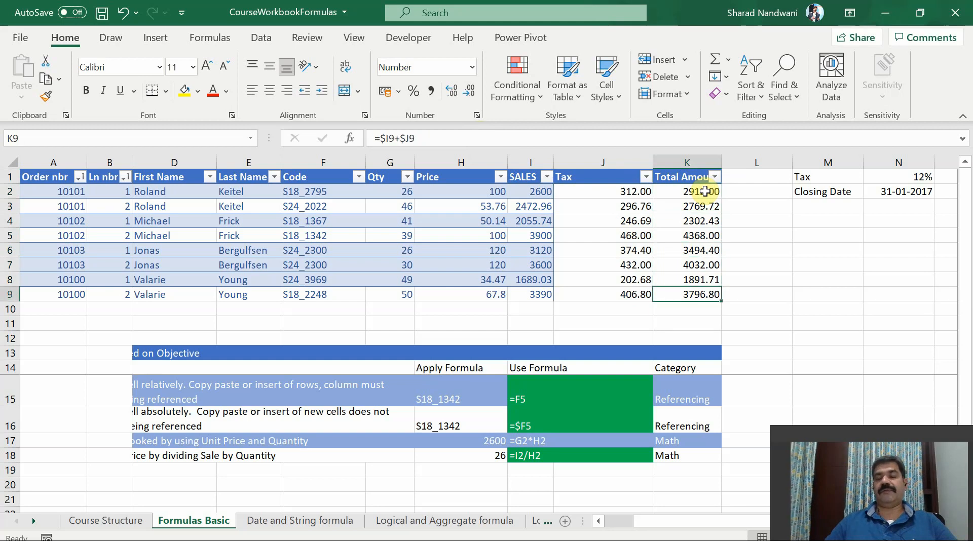
key("Left")
key("Left")
key("Left")
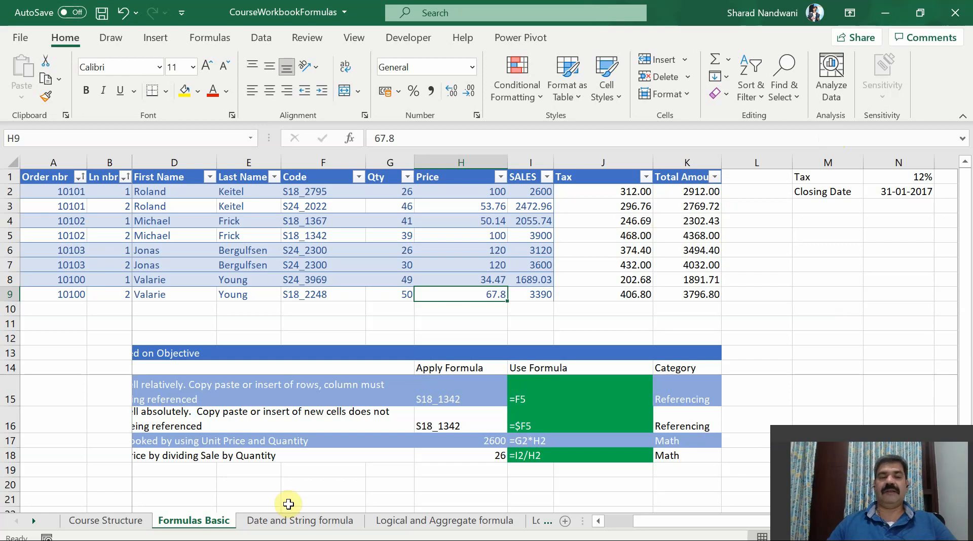
Step: View the practice item in C15 of the Course Structure sheet and return to the Formulas Basic sheet
left_click(139, 521)
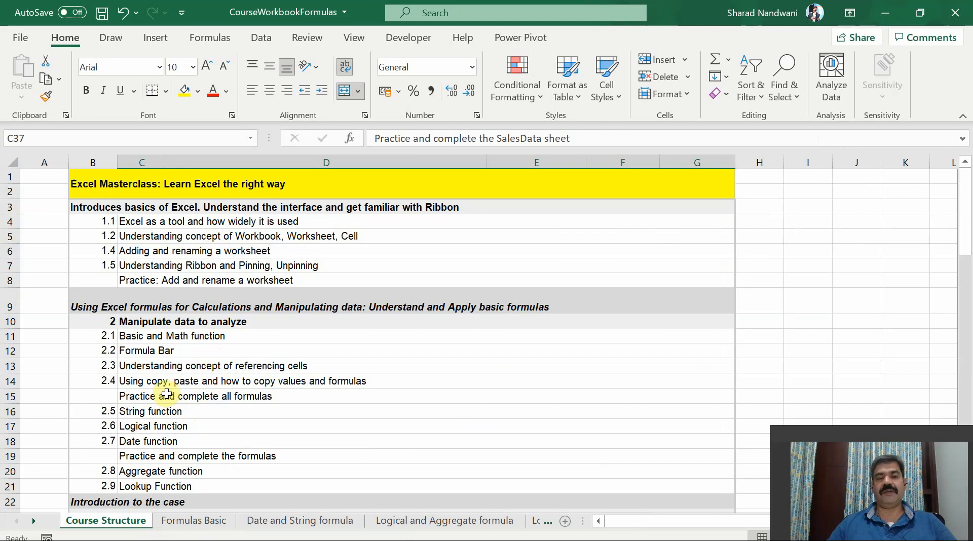
left_click(256, 394)
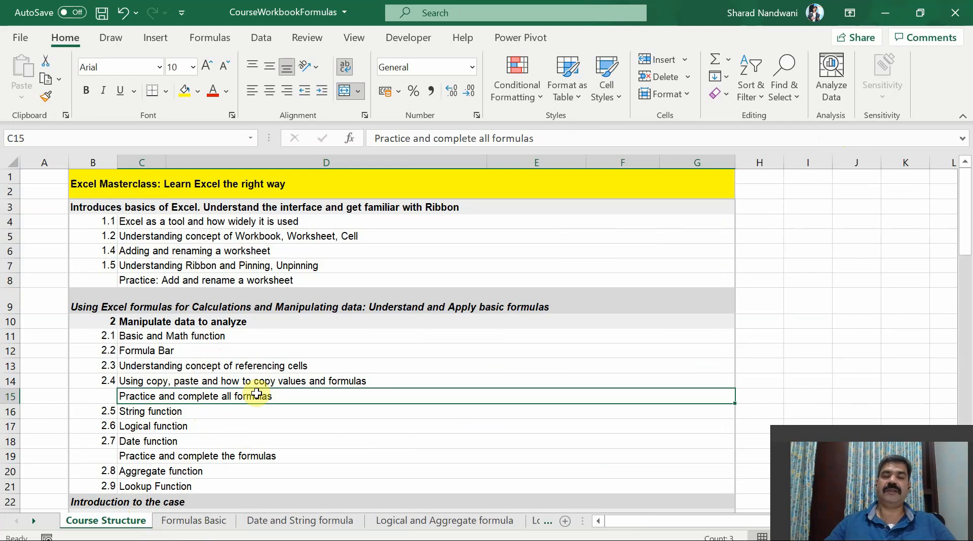
left_click(209, 527)
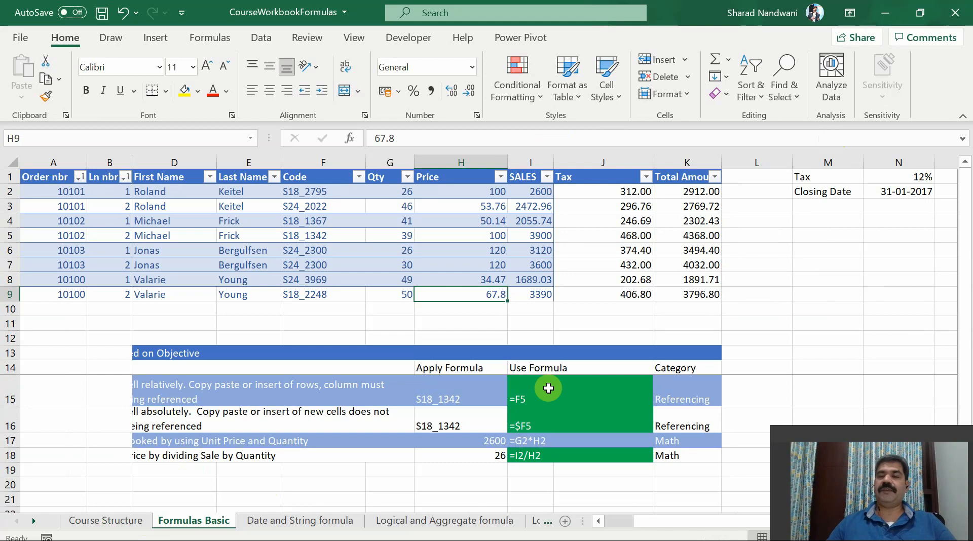